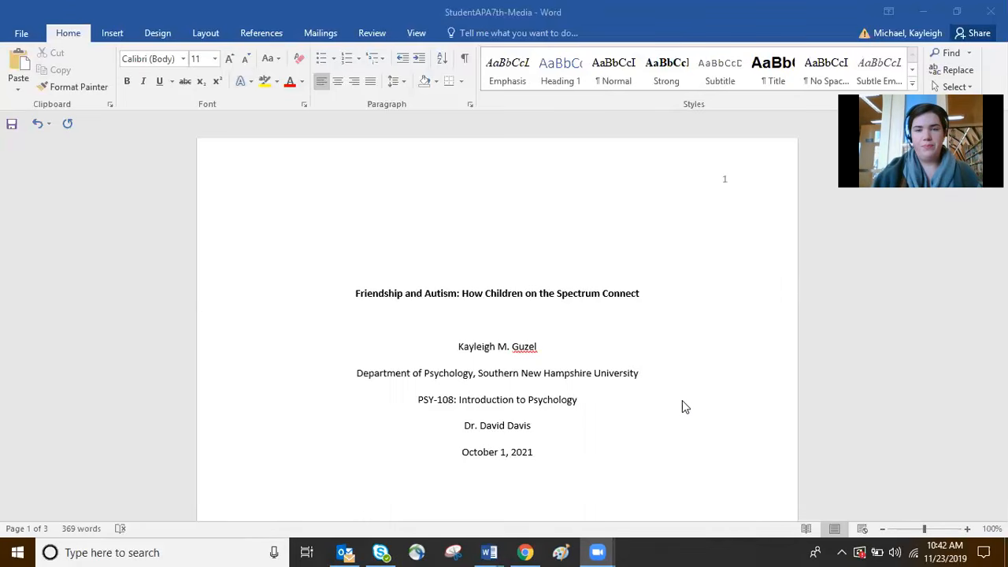
Step: Left-align the bold paper title on the title page and restore its centered alignment
scroll(685, 414, "down", 1)
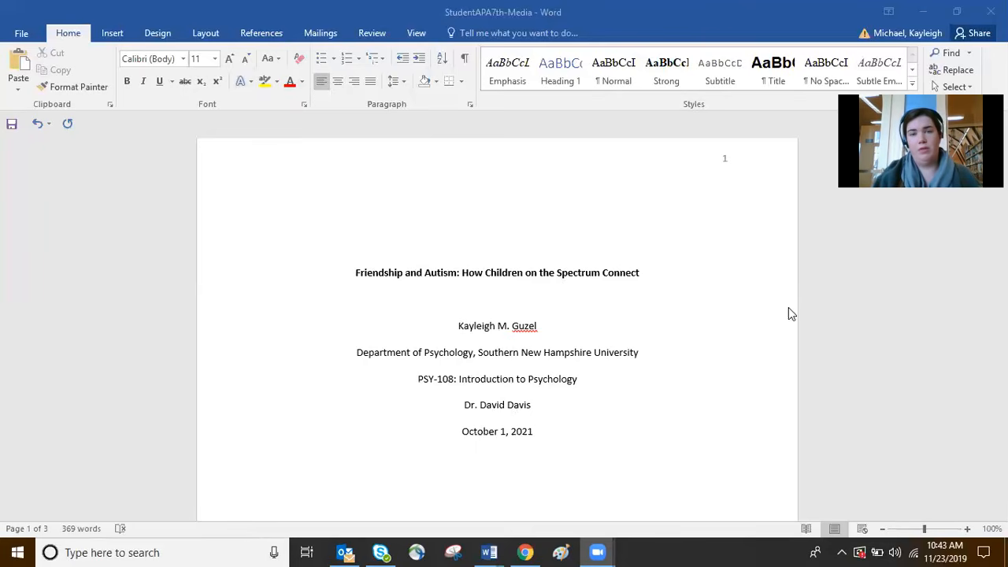
left_click(356, 274)
double_click(359, 274)
left_click(367, 276)
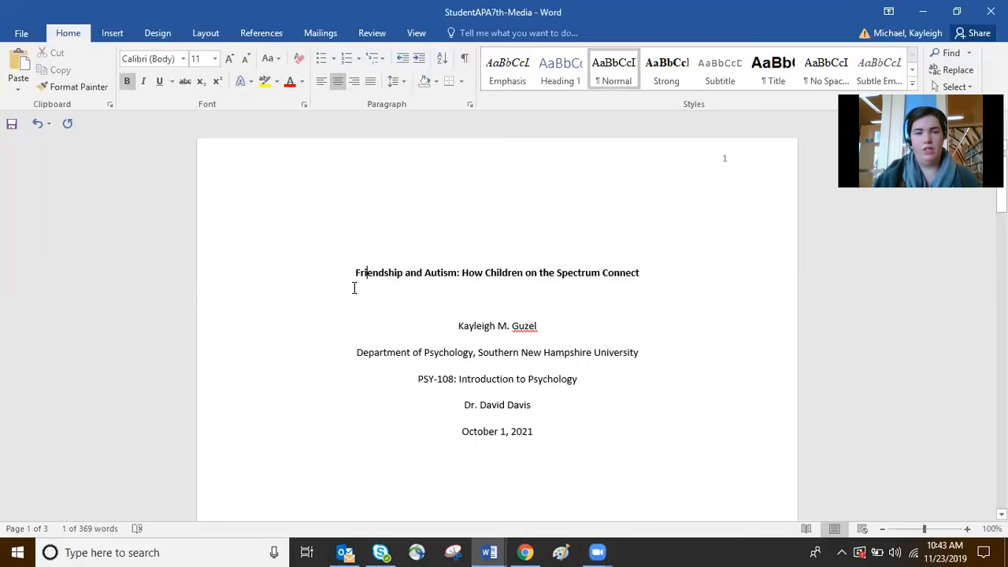
key("ctrl+l")
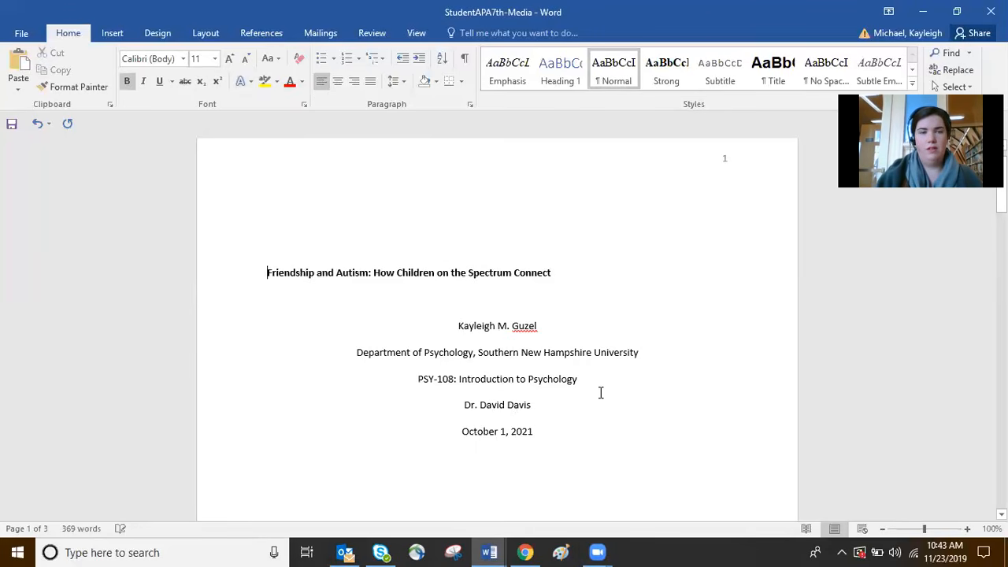
key("BackSpace")
key("Return")
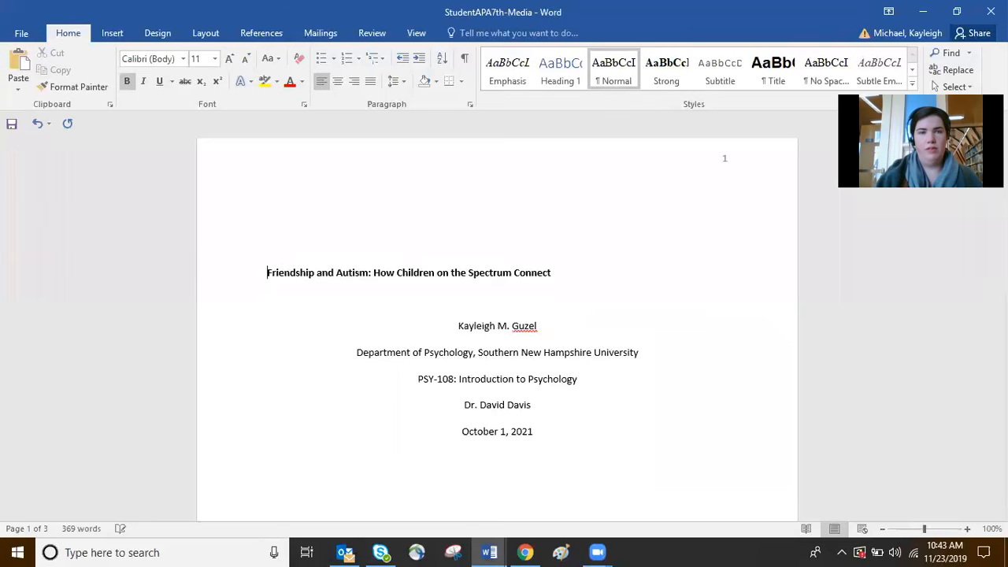
left_click(337, 83)
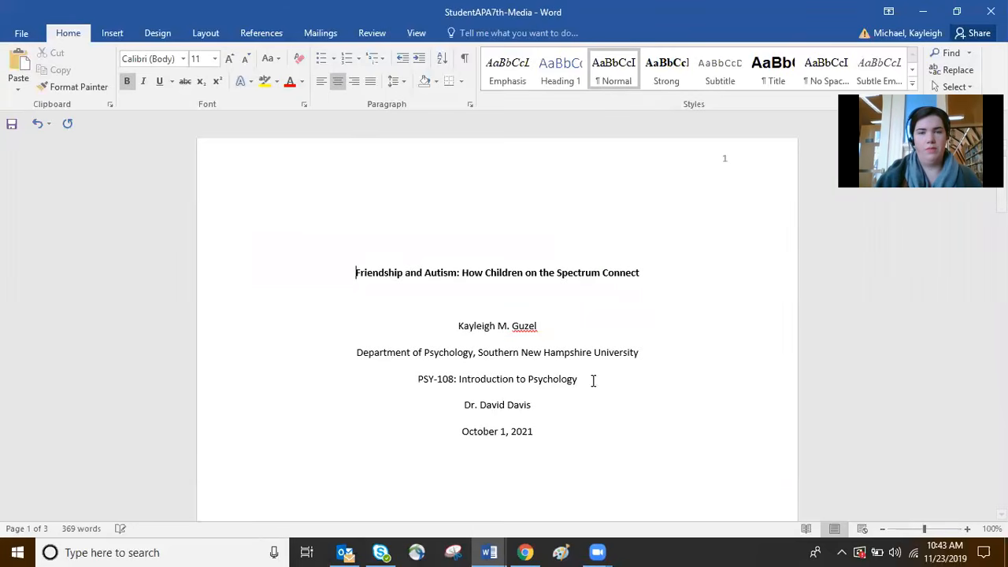
left_click(682, 319)
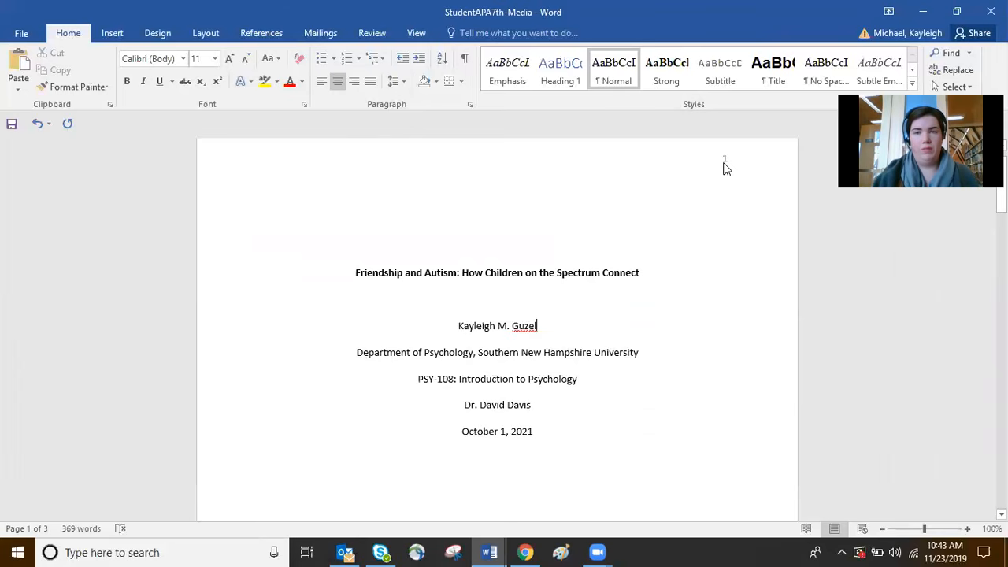
Step: Create a new blank document
scroll(705, 310, "up", 1)
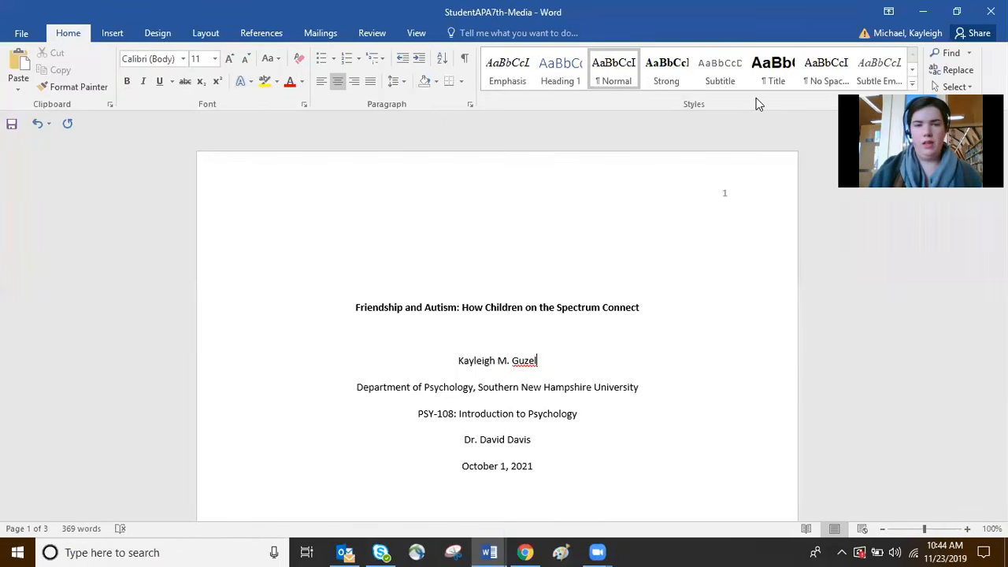
left_click(21, 33)
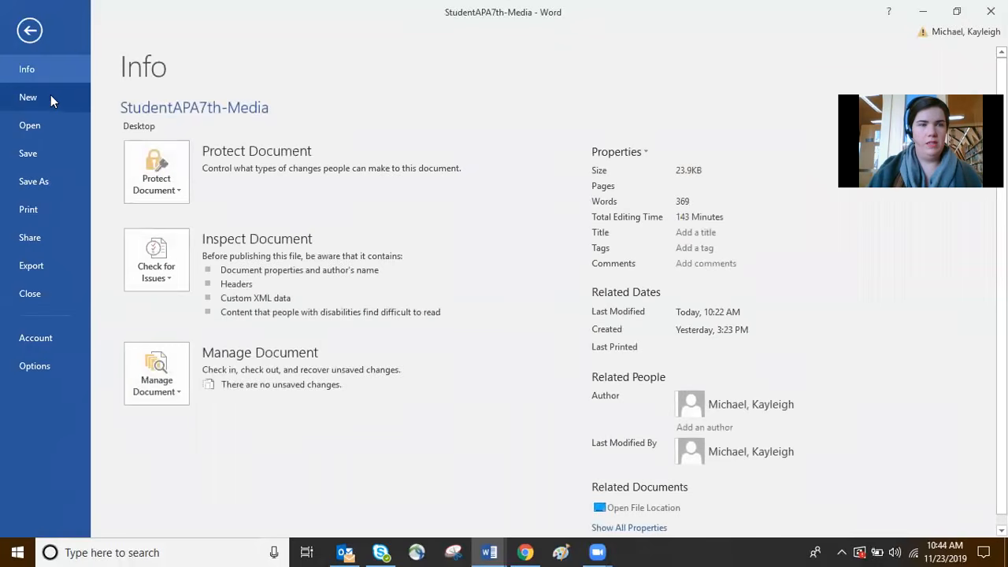
left_click(52, 95)
left_click(210, 238)
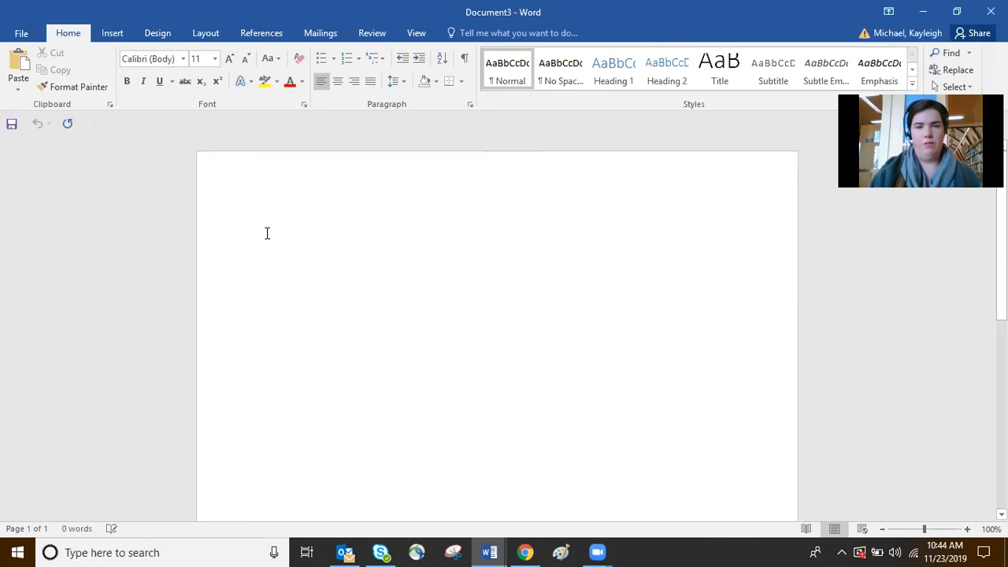
Step: Add a page number to the header using the Plain Number 3 top-of-page format, and return to the document body
double_click(489, 166)
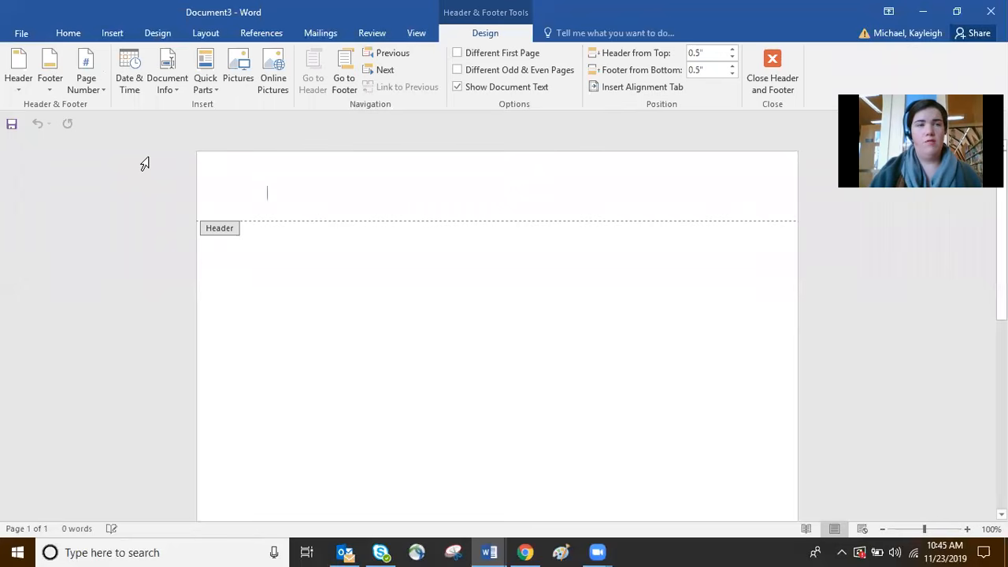
left_click(103, 92)
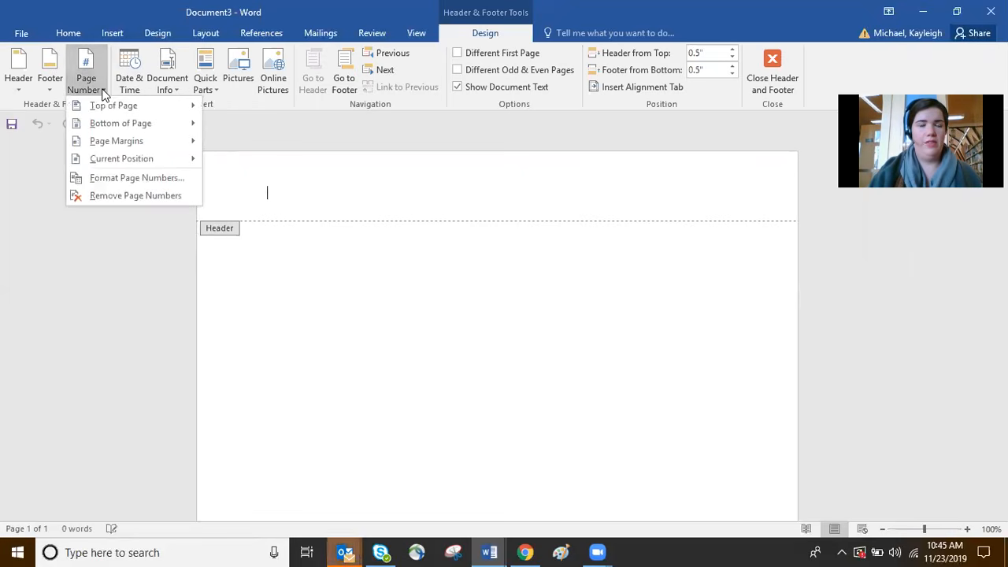
mouse_move(108, 103)
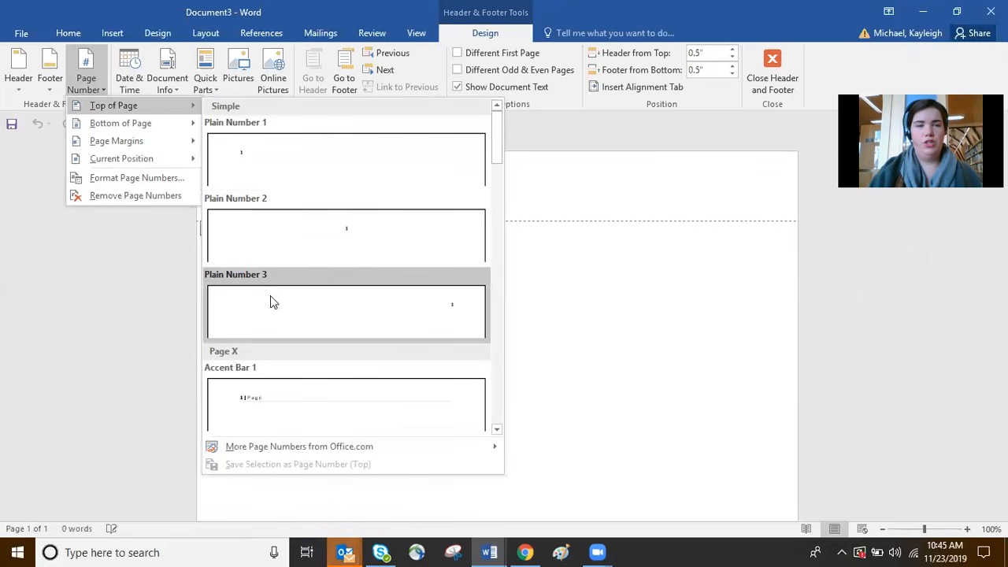
left_click(377, 321)
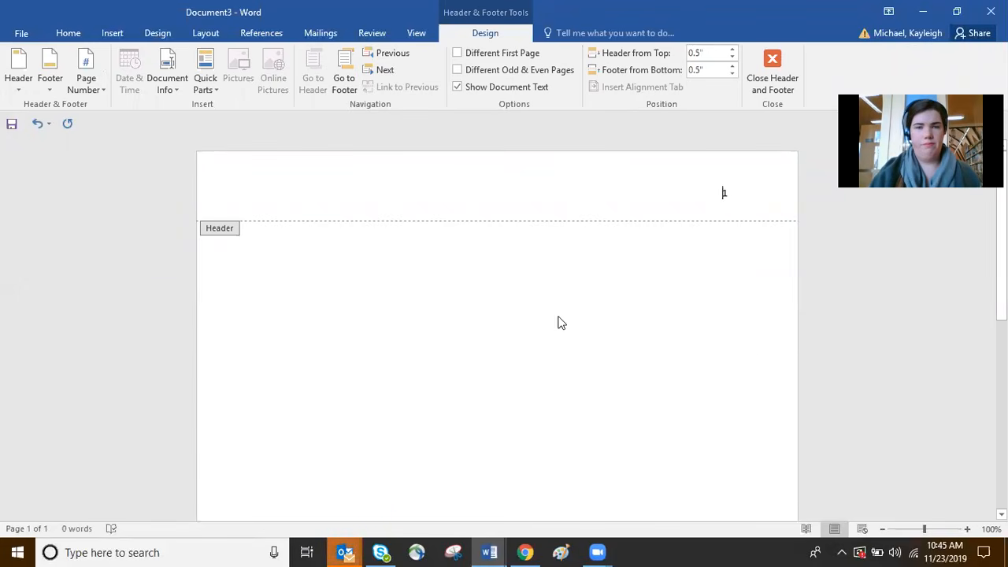
double_click(540, 335)
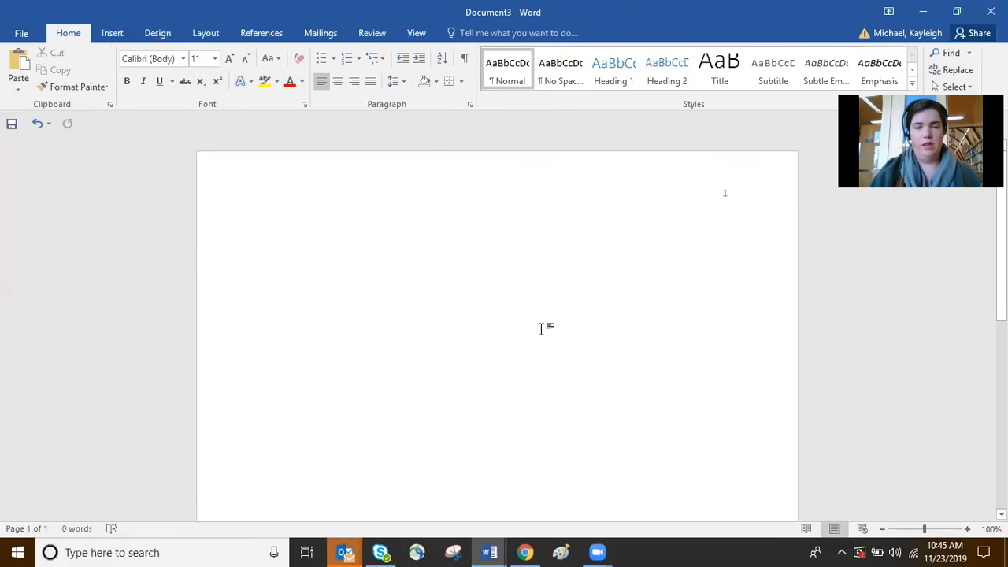
Step: Insert three blank lines and enter "Friendship and Autism:" as centered bold text below them
scroll(676, 387, "down", 1)
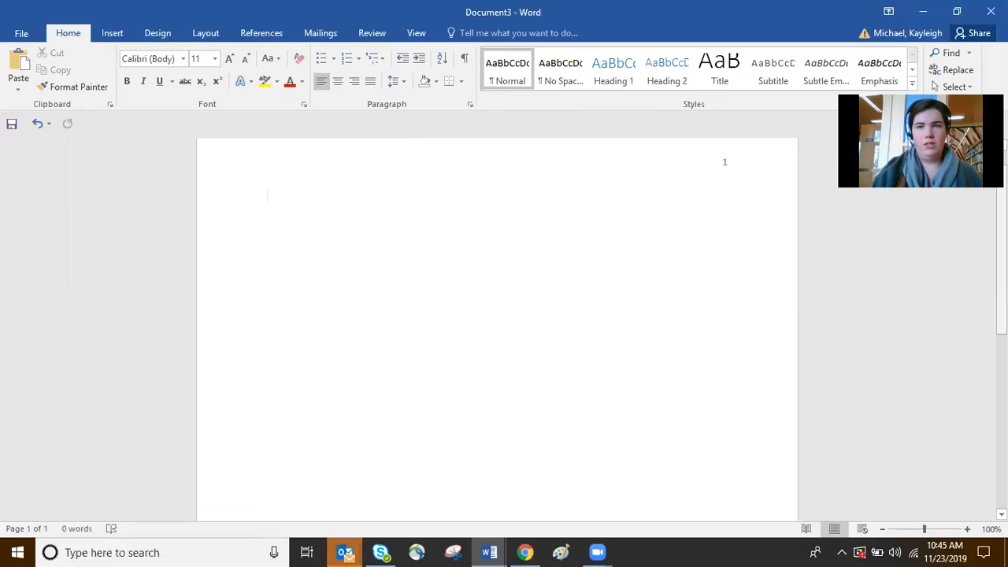
key("Return")
key("Return")
key("Return")
key("Return")
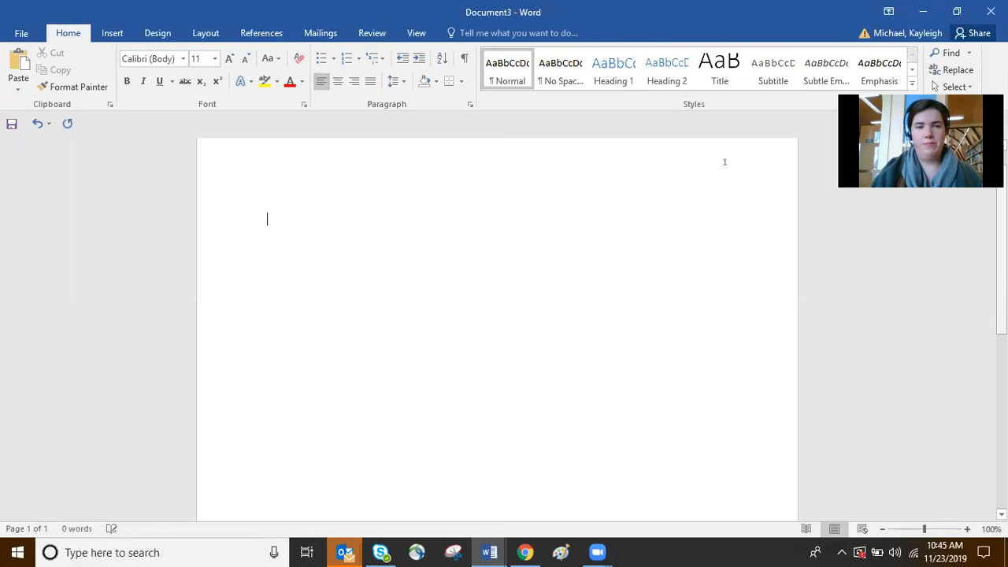
left_click(339, 82)
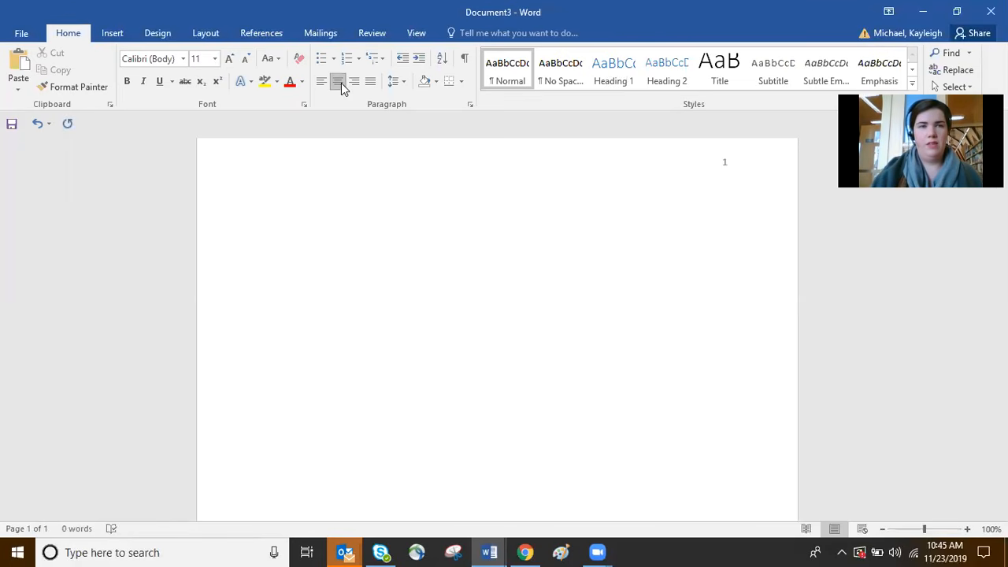
left_click(129, 83)
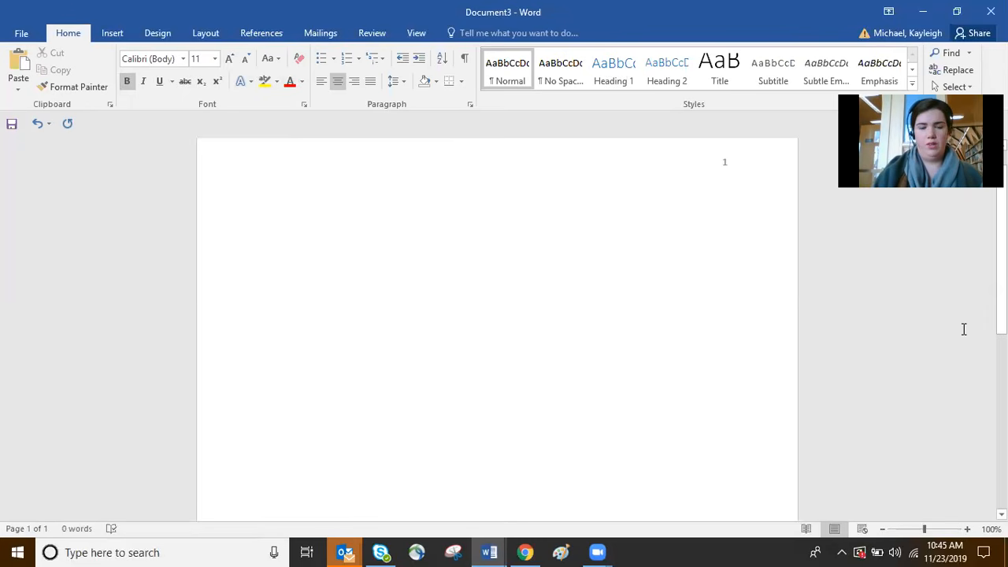
type("riends")
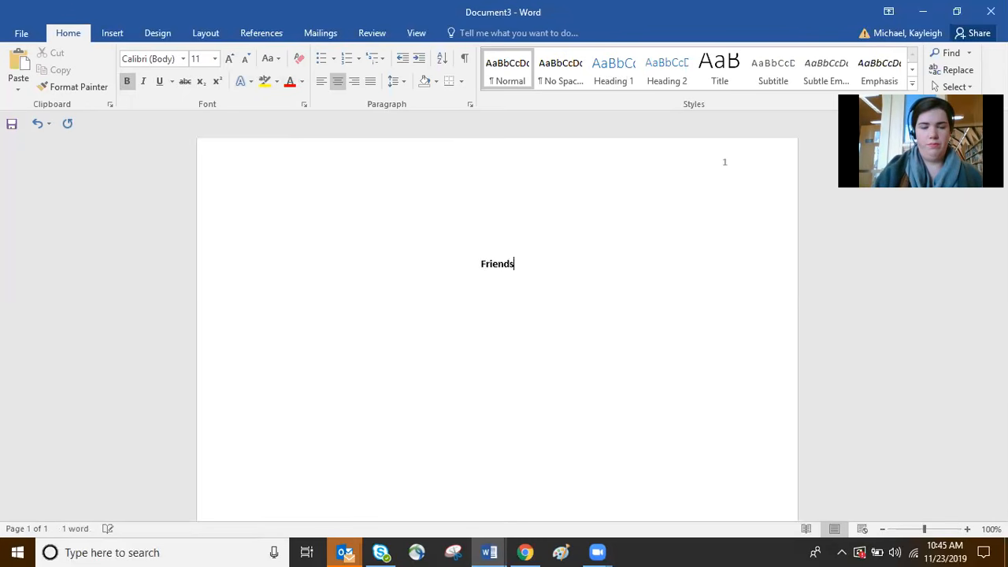
type("hip and Au")
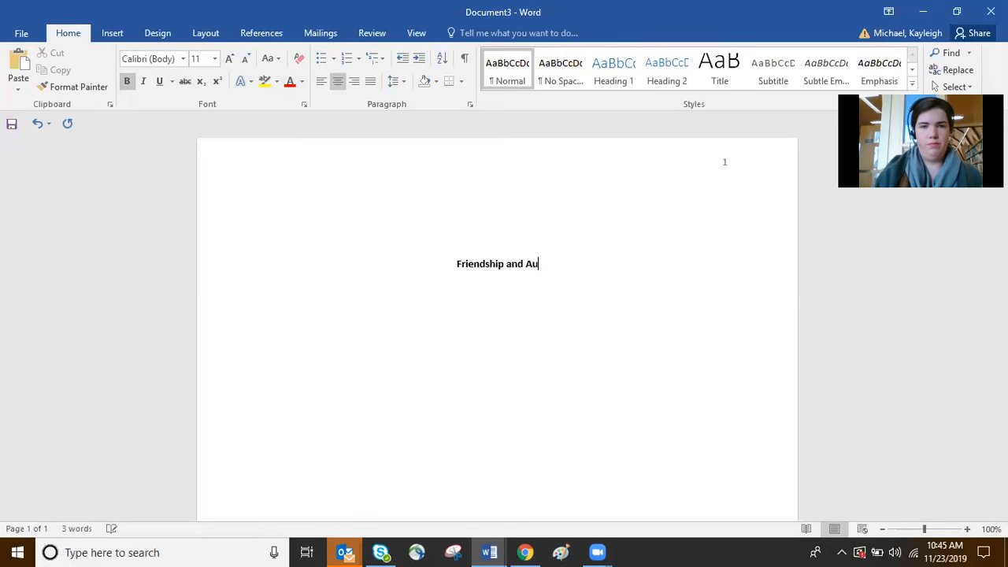
type("tism:")
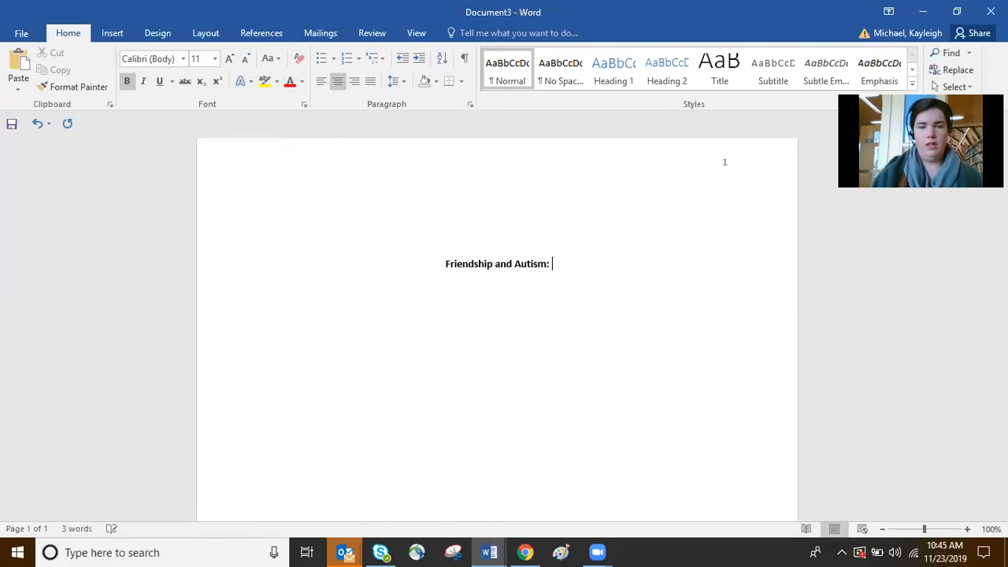
Step: Copy the title page text from "How Children" through the date in StudentAPA7th-Media and paste it after the title start in Document3
left_click(489, 551)
left_click(487, 504)
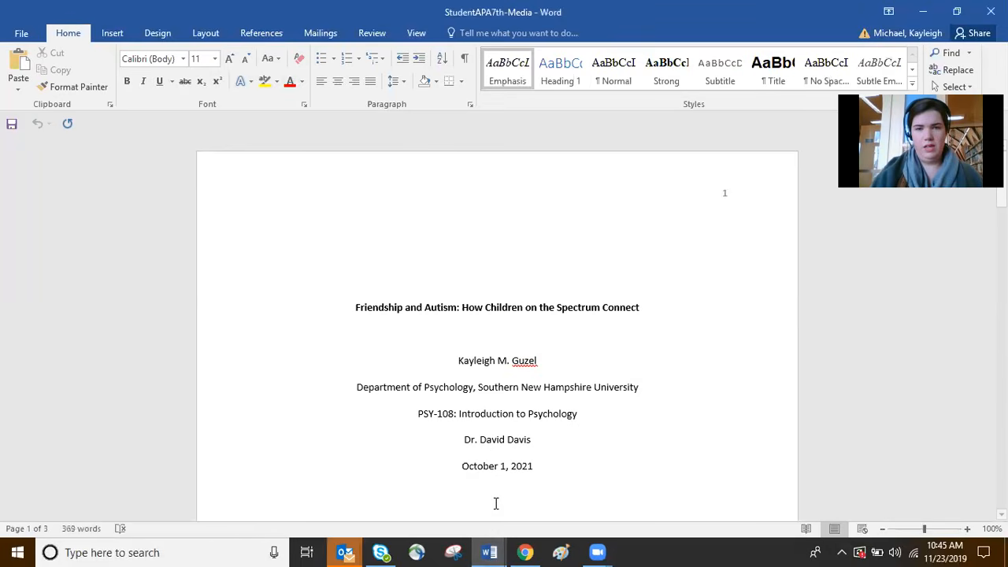
left_click_drag(461, 307, 566, 472)
key("ctrl+c")
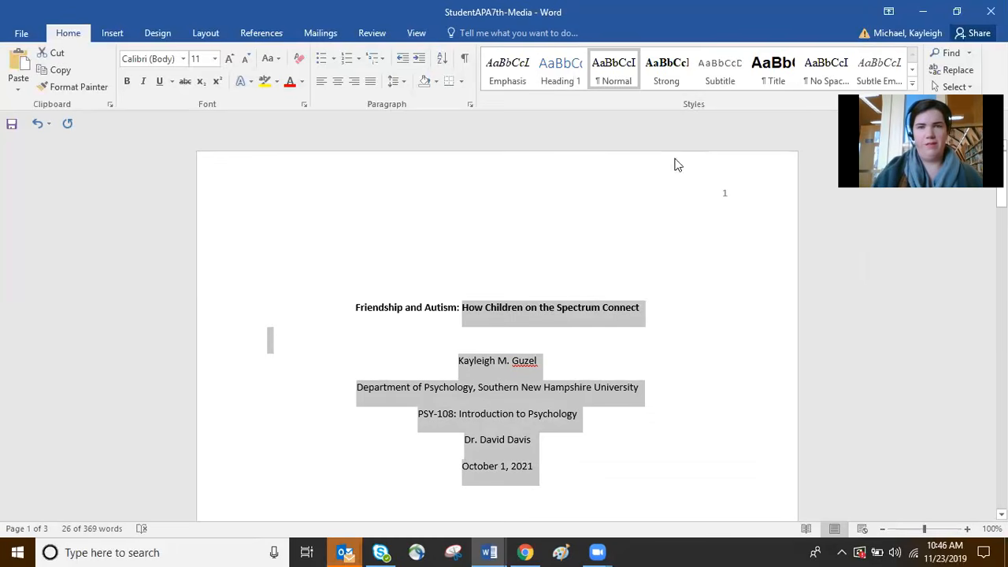
left_click(490, 551)
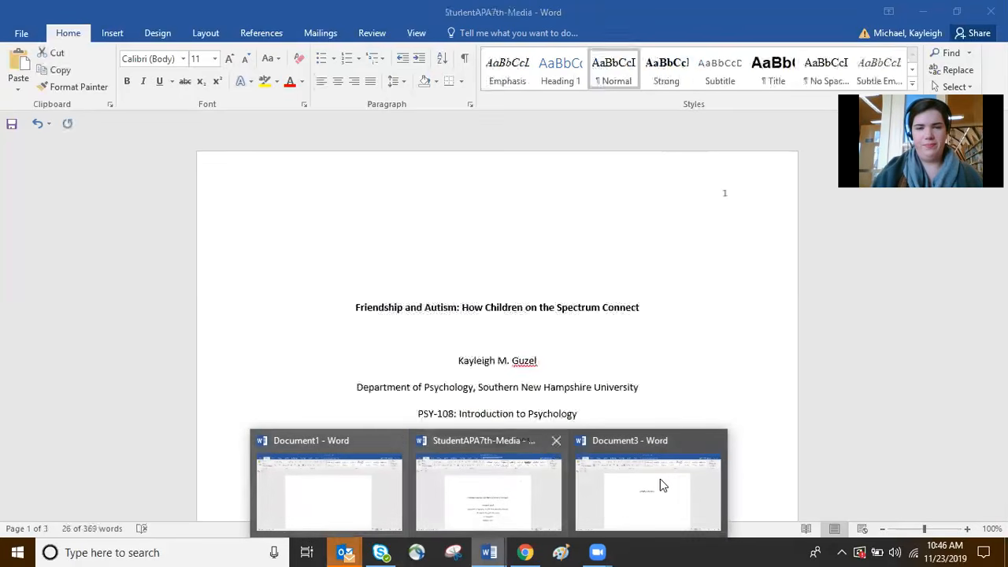
left_click(674, 484)
key("ctrl+v")
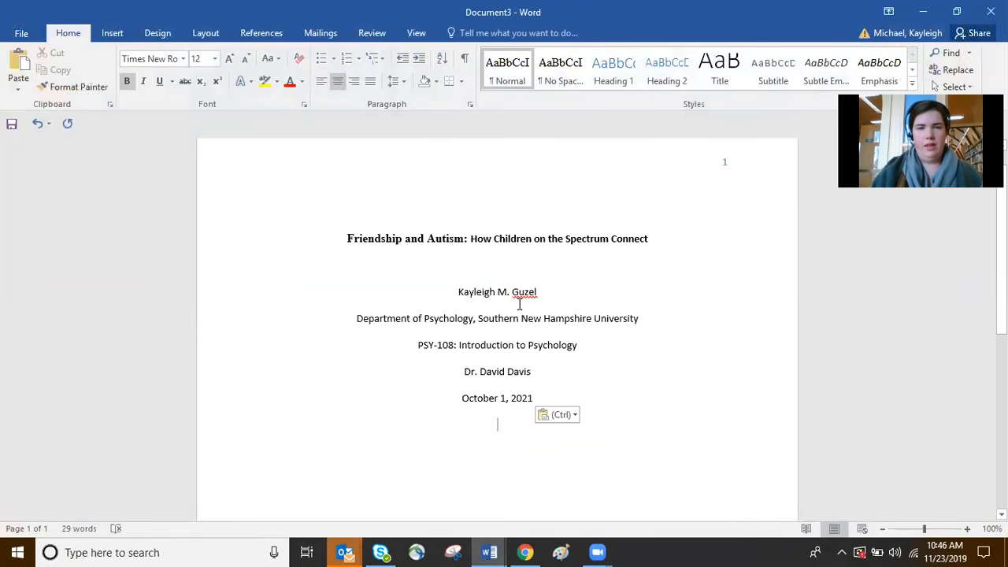
Step: Set all the title page text to double line spacing with 0 pt after paragraphs
scroll(520, 304, "up", 1)
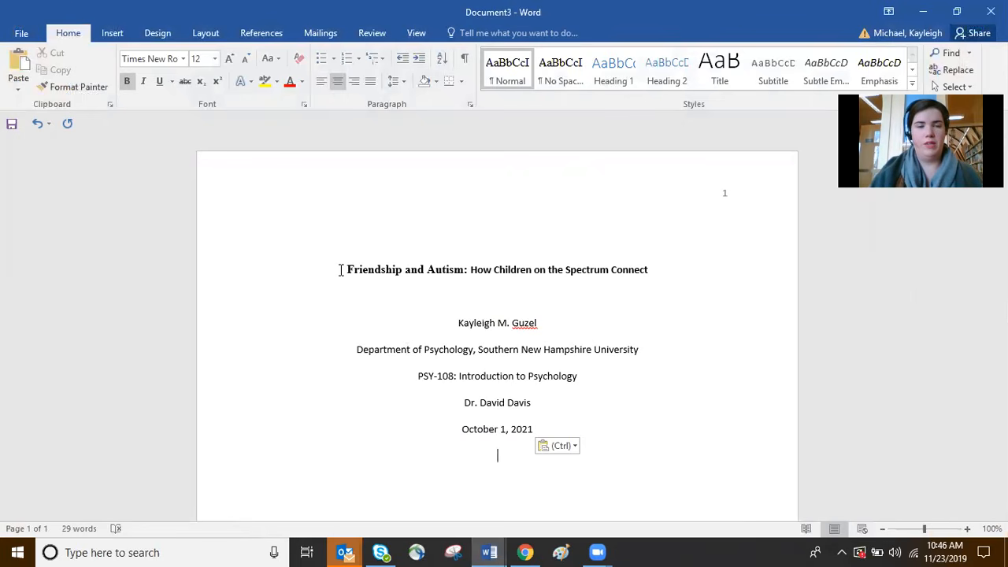
left_click_drag(340, 270, 634, 510)
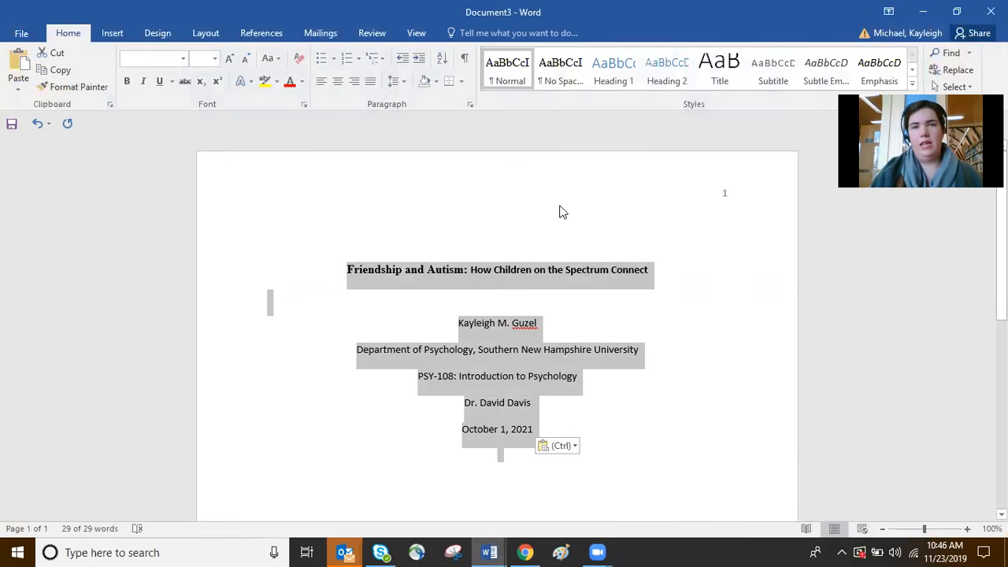
right_click(494, 283)
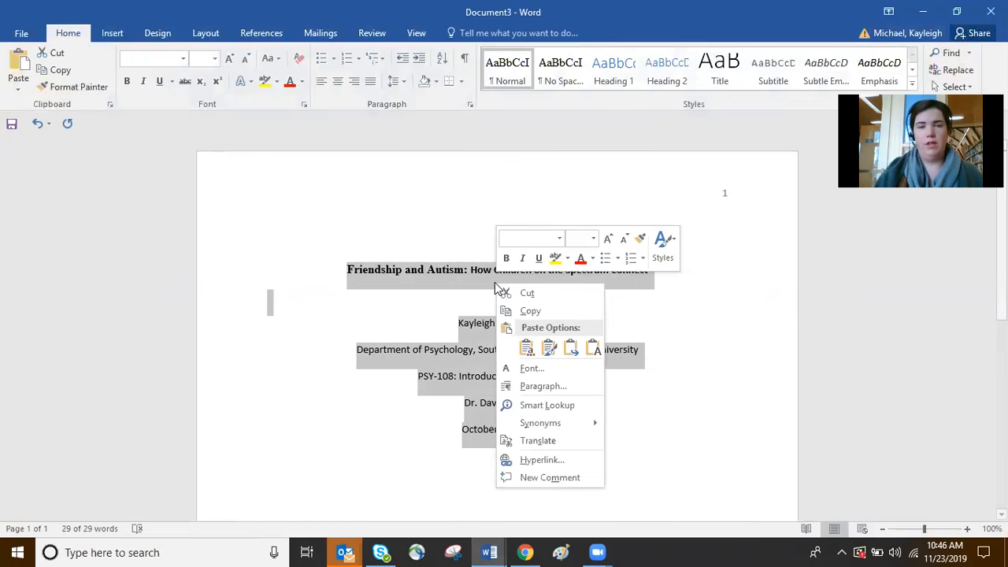
left_click(541, 387)
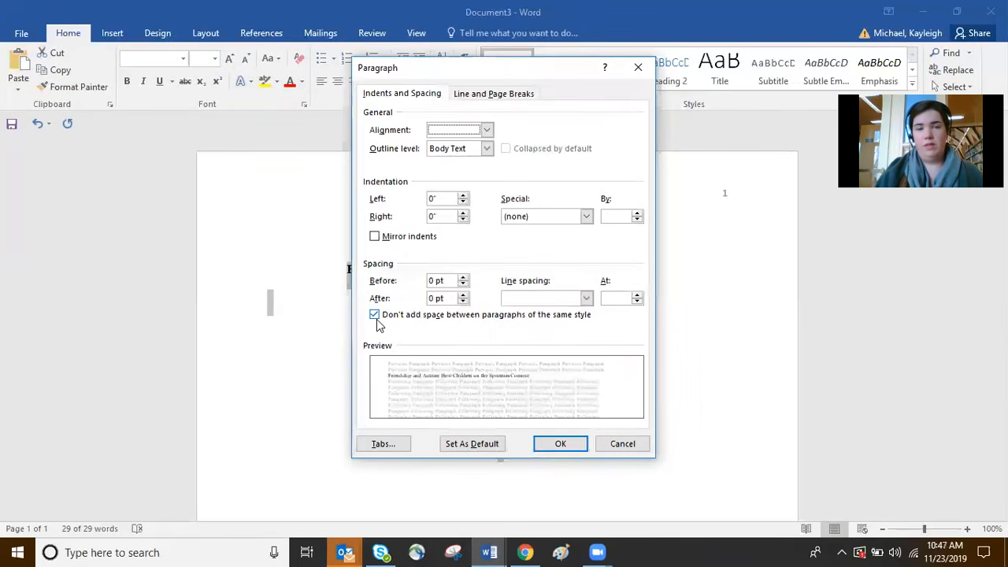
left_click(463, 294)
left_click(463, 294)
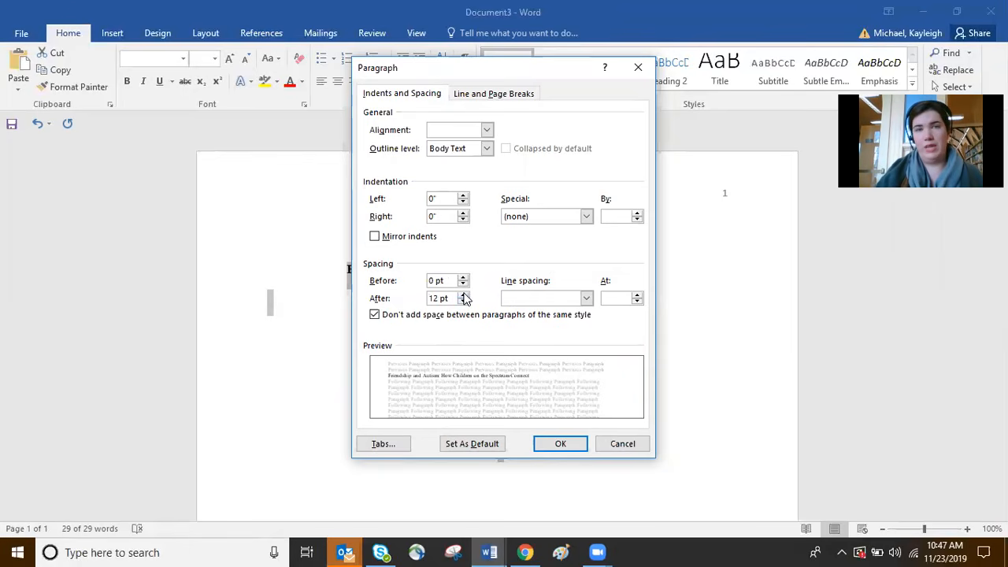
double_click(463, 302)
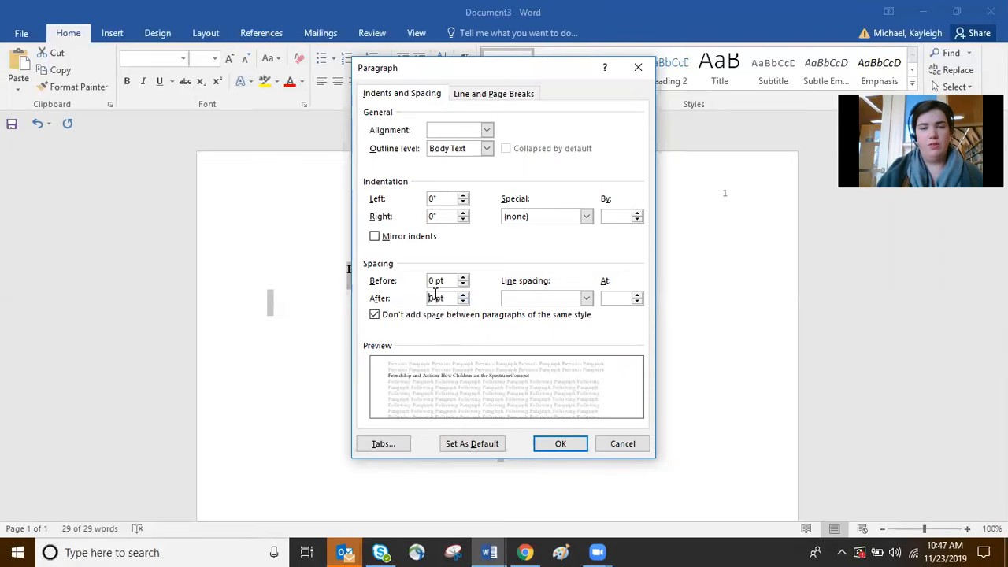
left_click(588, 299)
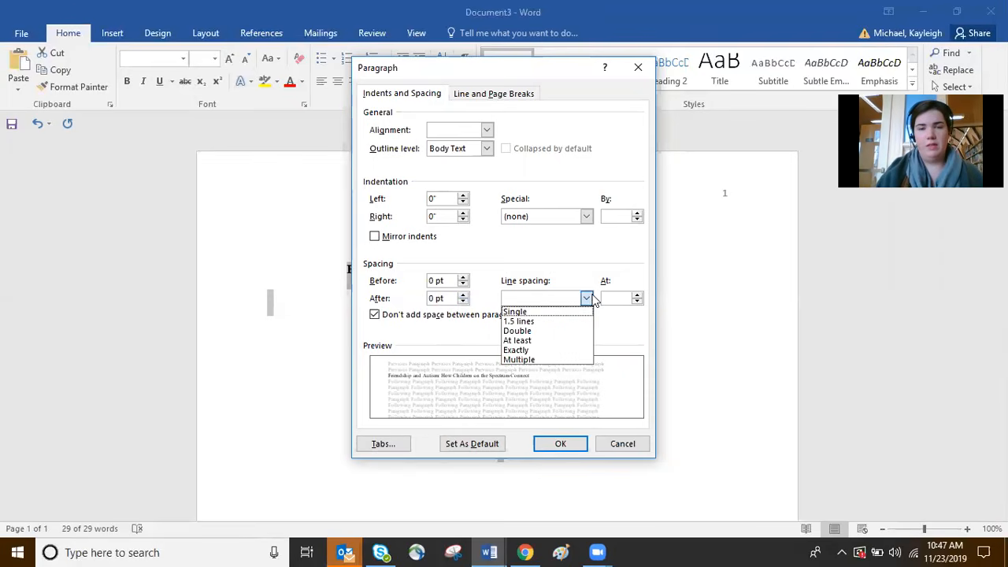
left_click(542, 332)
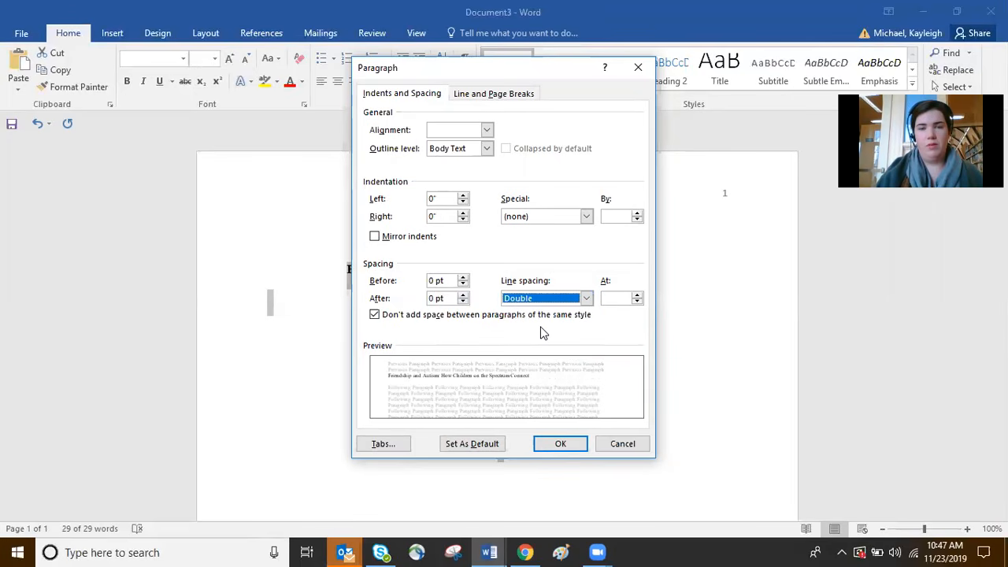
left_click(561, 445)
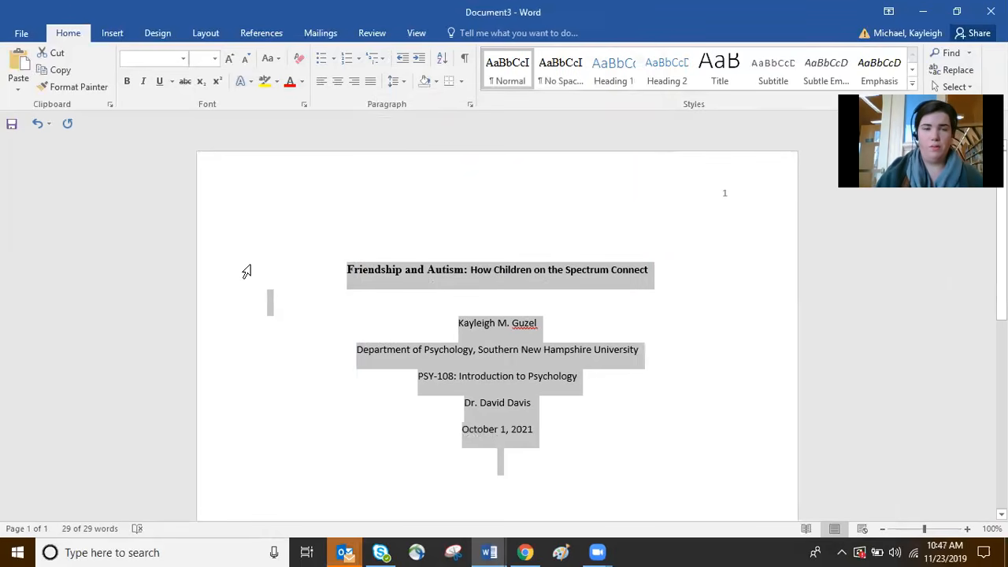
Step: Set all the selected title page text to the Calibri body font at 11 pt
left_click(184, 59)
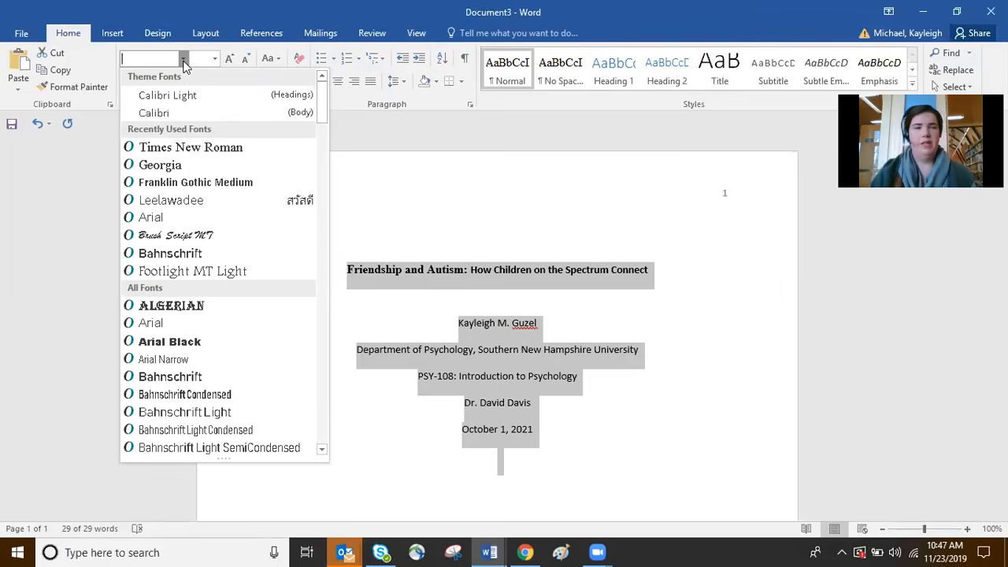
left_click(169, 112)
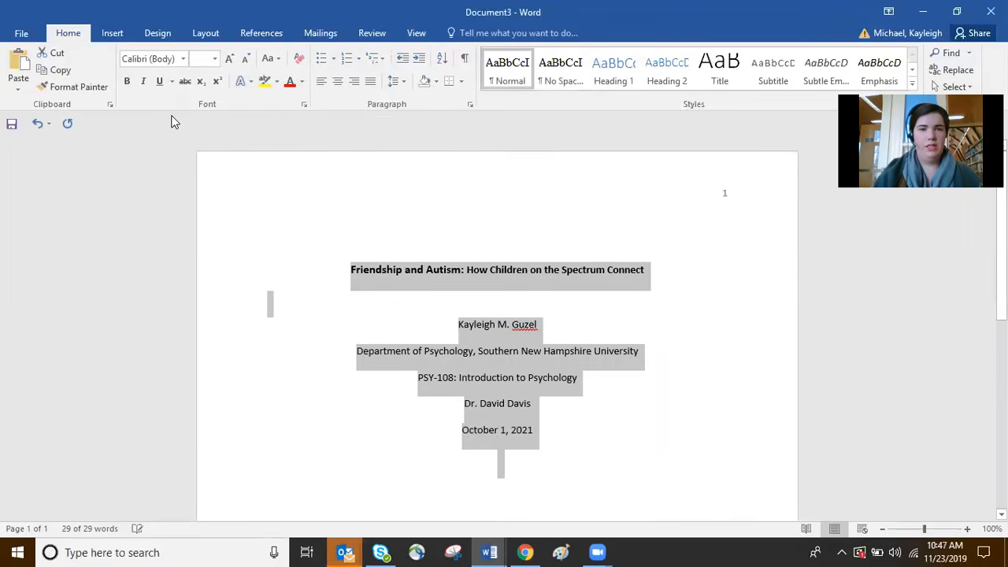
left_click(214, 59)
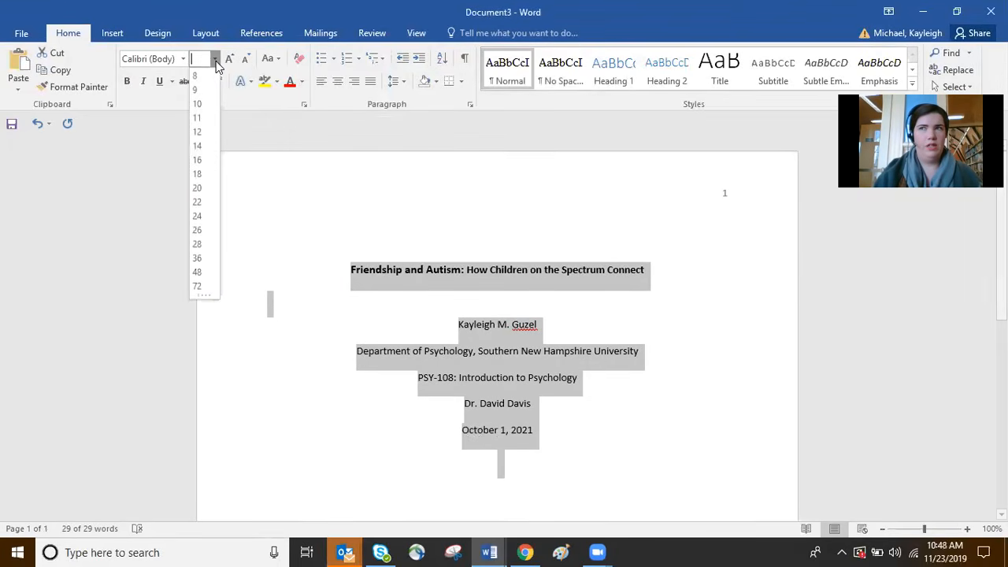
left_click(201, 116)
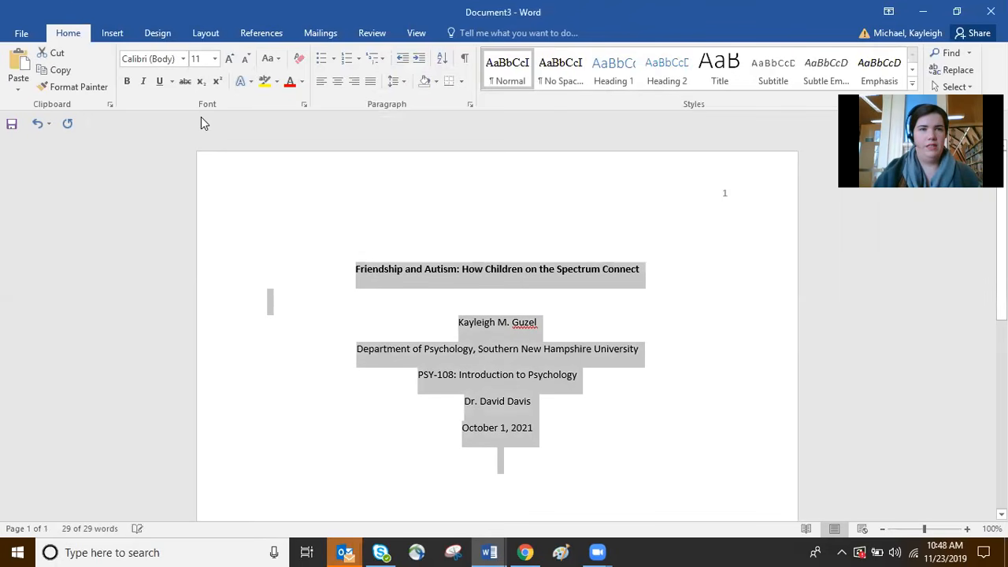
Step: Try Georgia on the title page text, and replace it with Arial at 12 pt
left_click(184, 61)
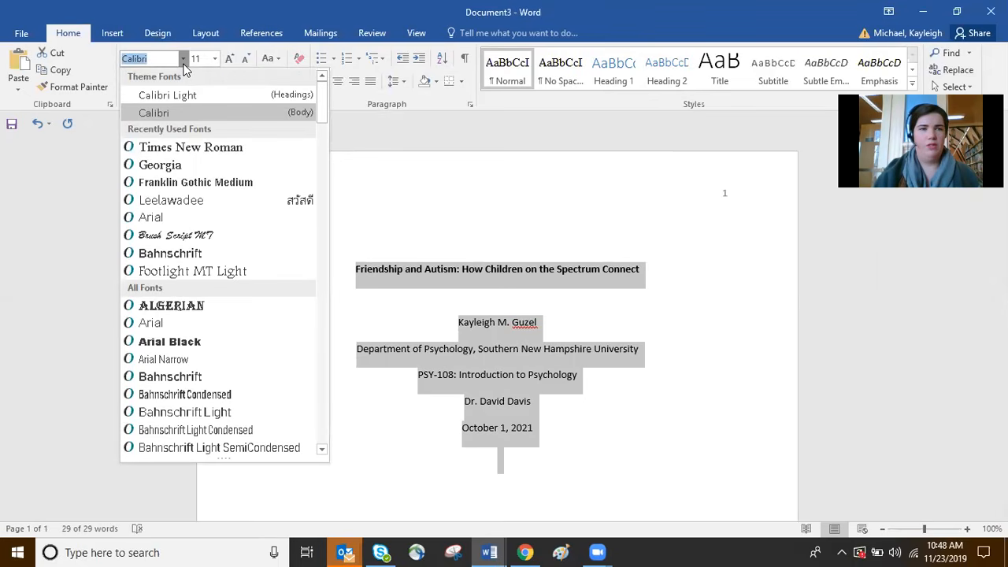
left_click(160, 166)
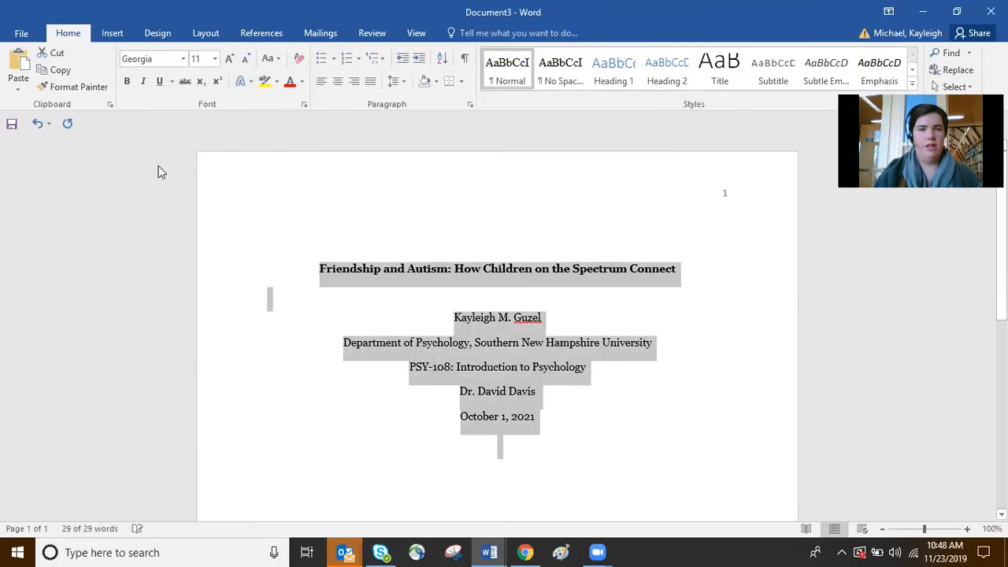
left_click(182, 58)
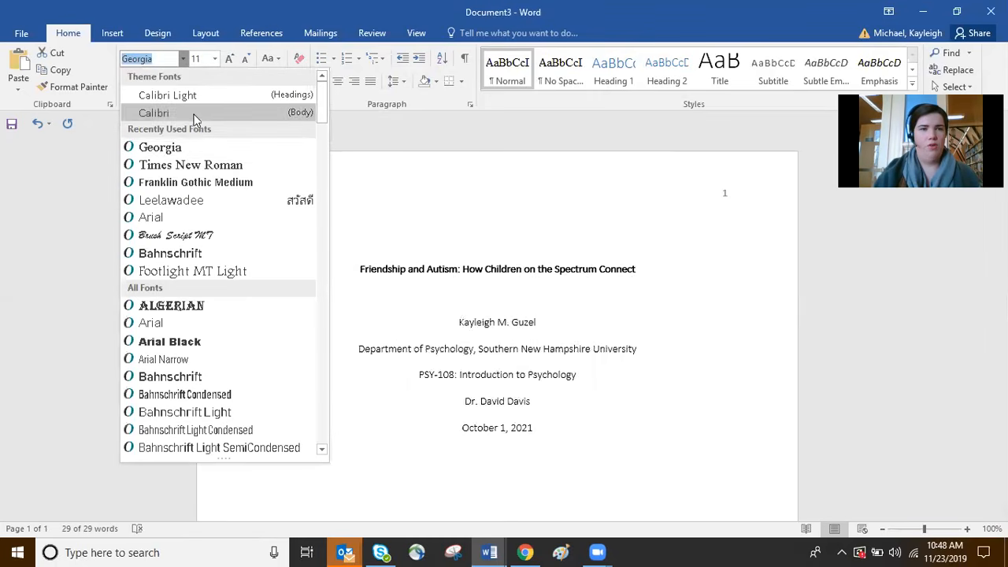
left_click(161, 220)
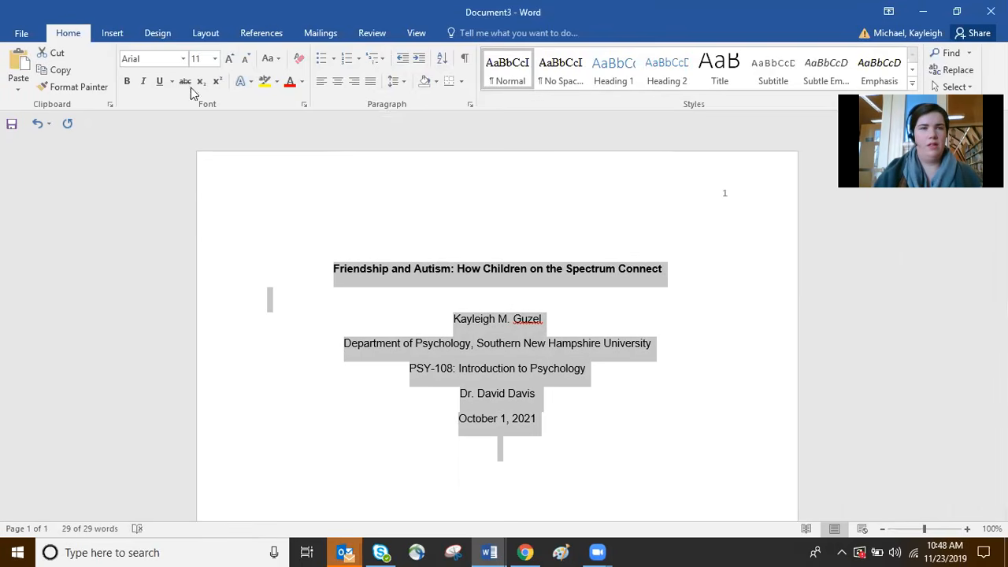
left_click(214, 59)
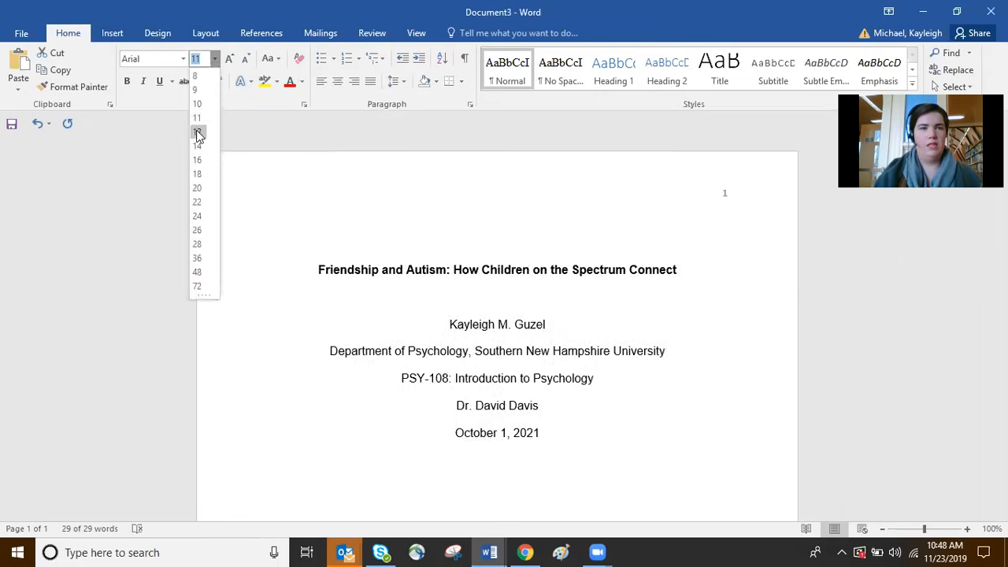
left_click(197, 132)
Step: Try Times New Roman on the title page text, and switch it back to the Calibri body font
left_click(183, 58)
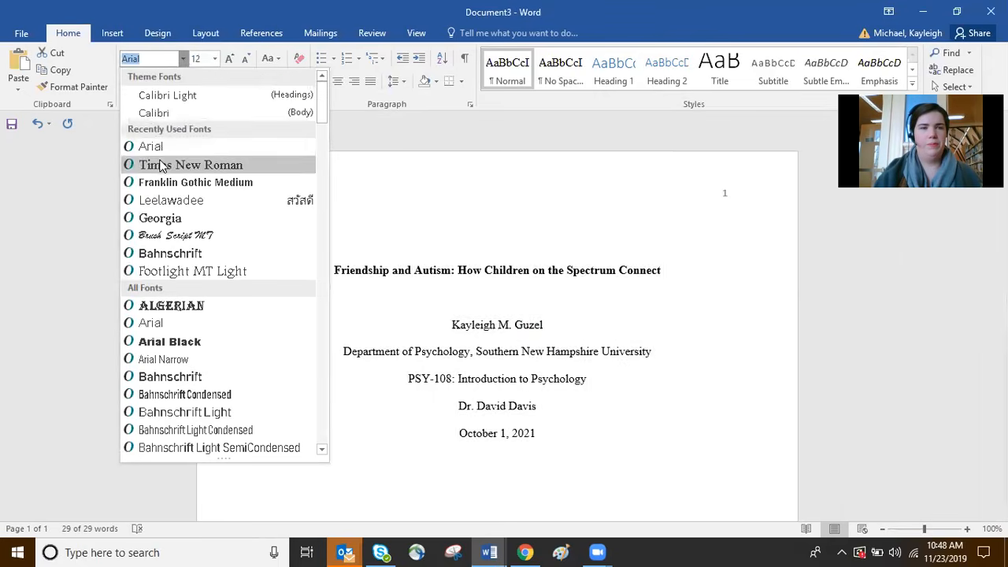
left_click(193, 165)
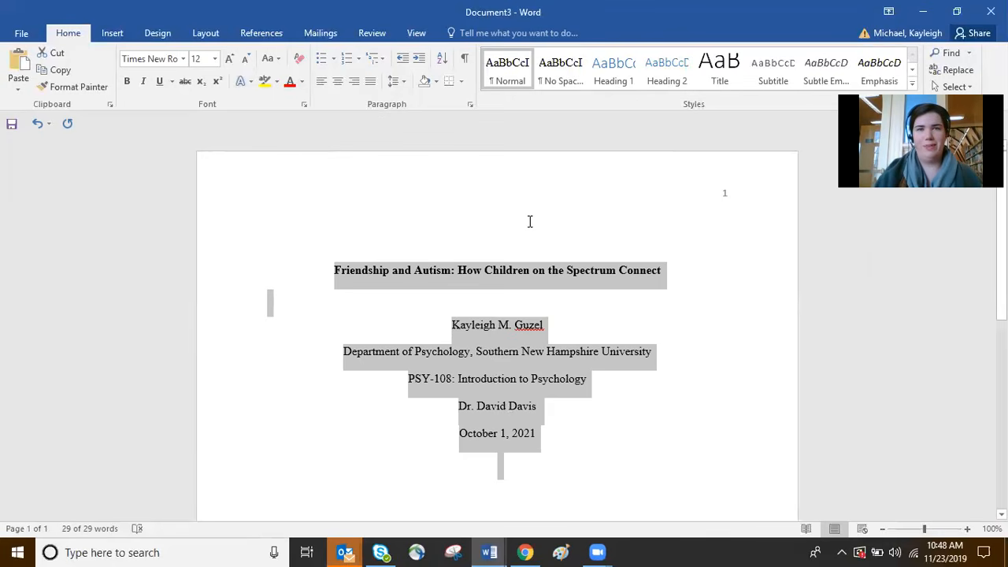
left_click(185, 61)
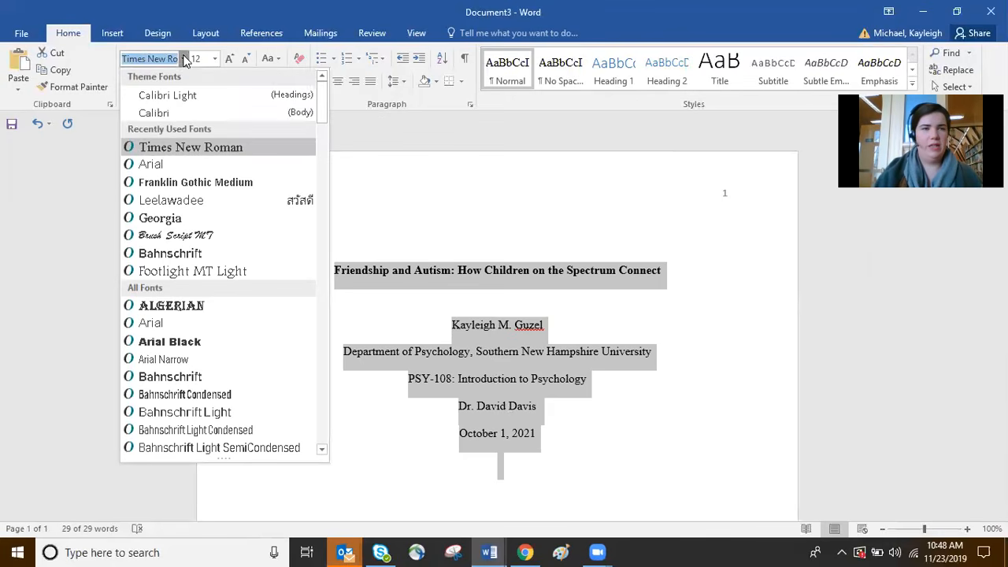
left_click(164, 113)
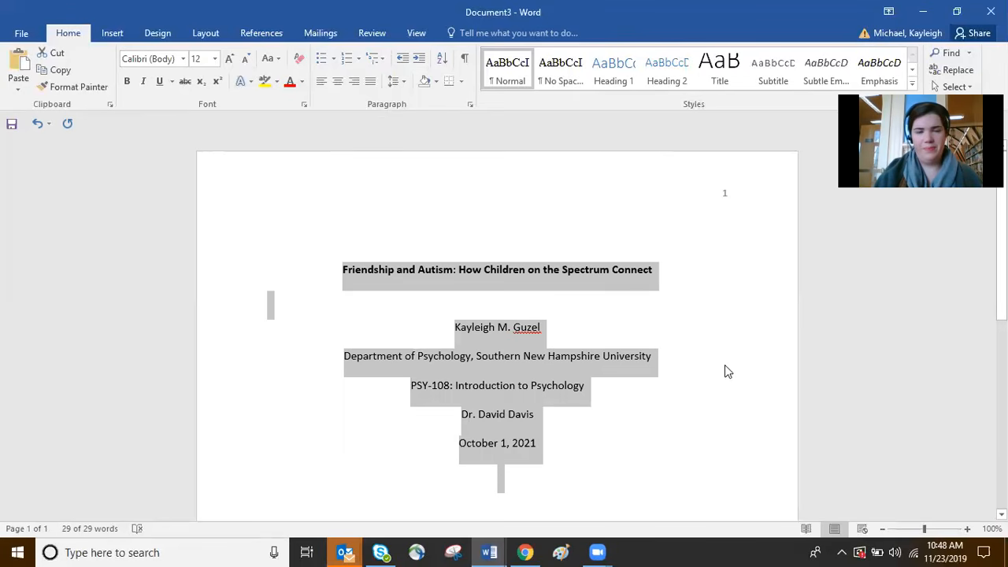
left_click(633, 427)
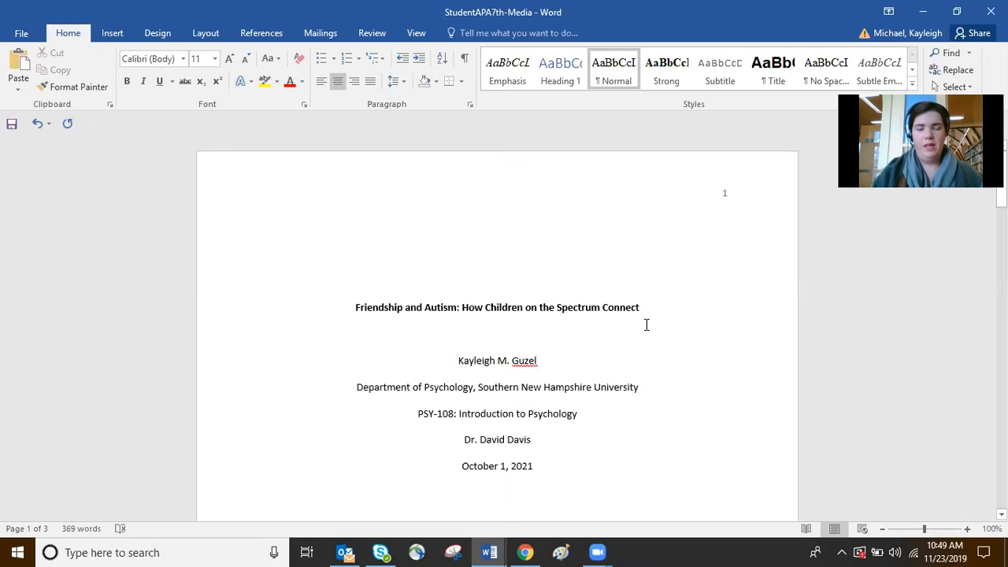
Step: In StudentAPA7th-Media, remove the first-line indent of the opening body paragraph on page 2 and indent it again
scroll(645, 325, "down", 2)
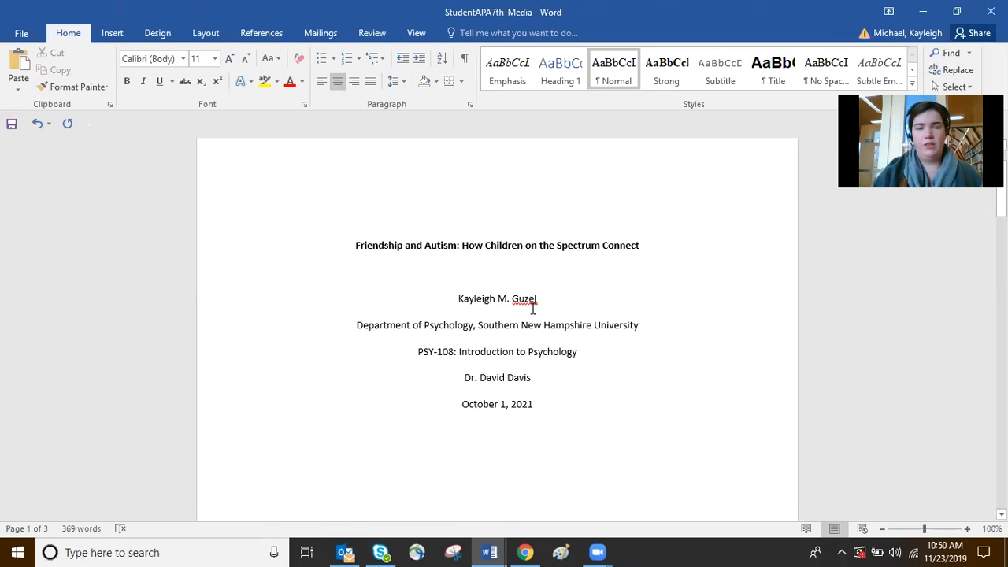
scroll(566, 392, "down", 15)
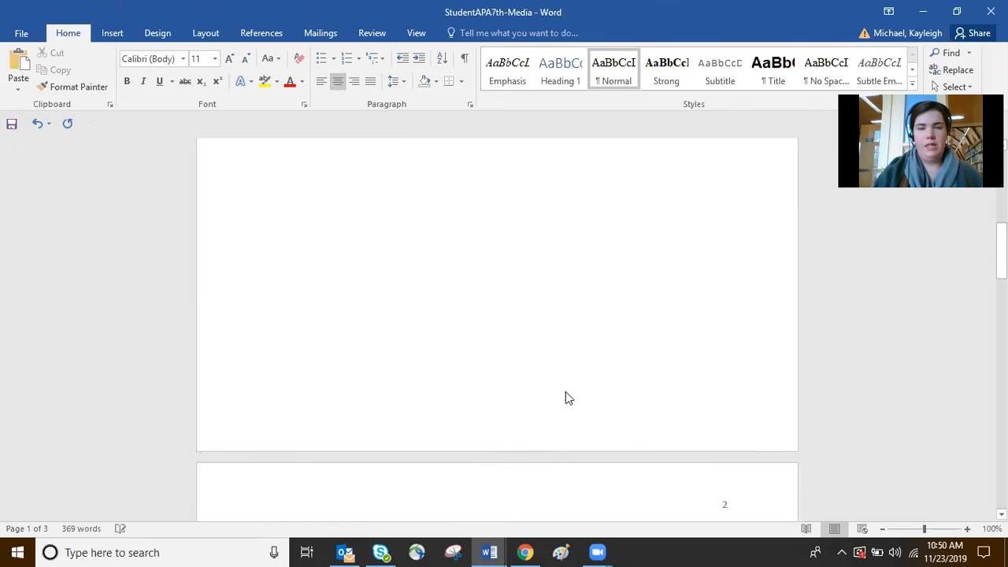
scroll(566, 392, "down", 2)
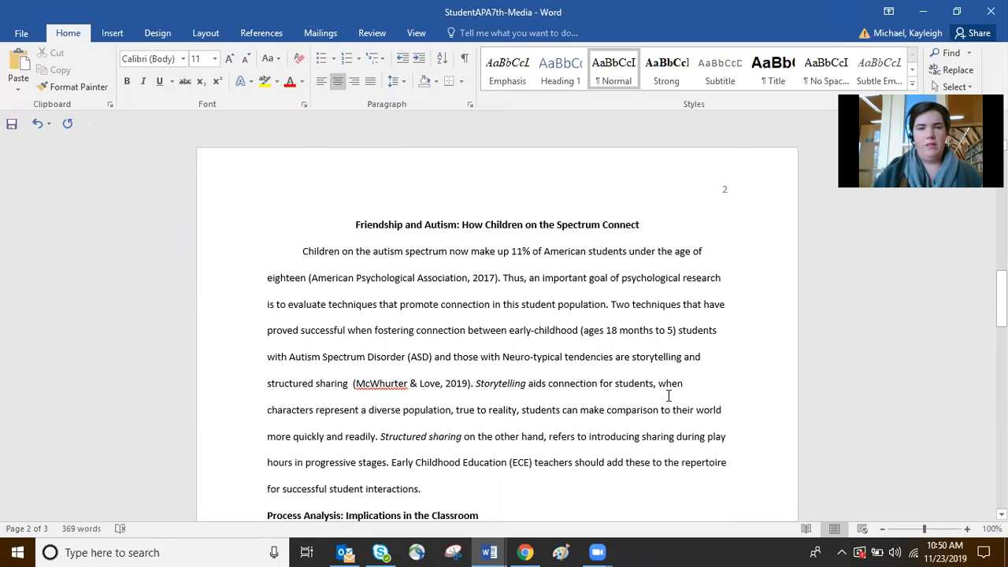
scroll(668, 395, "down", 1)
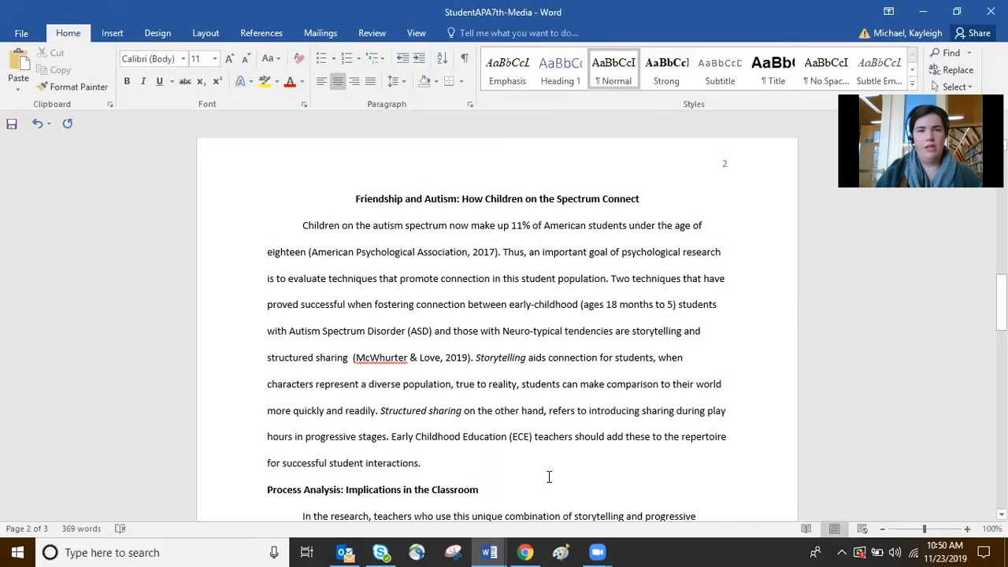
left_click(303, 225)
key("BackSpace")
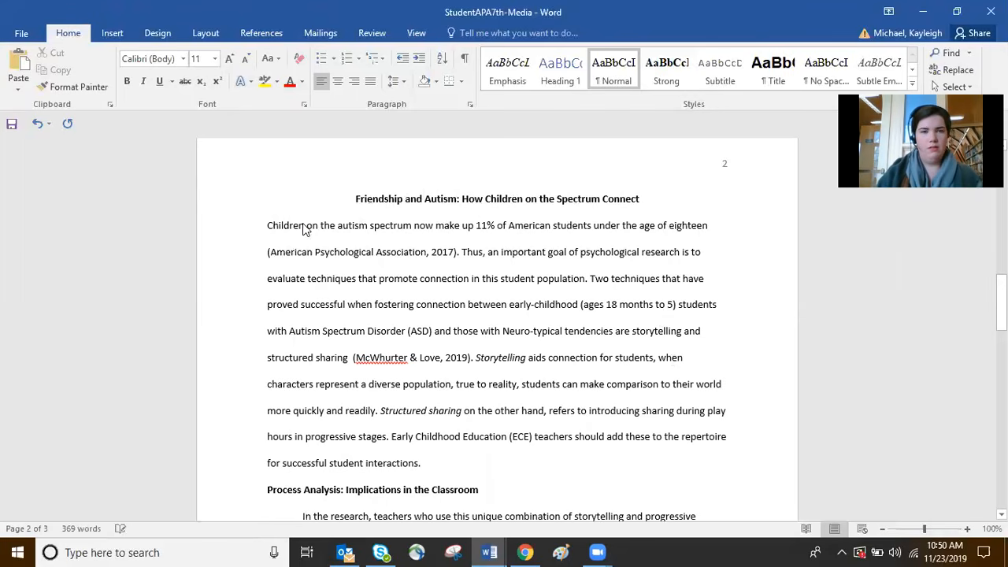
key("Tab")
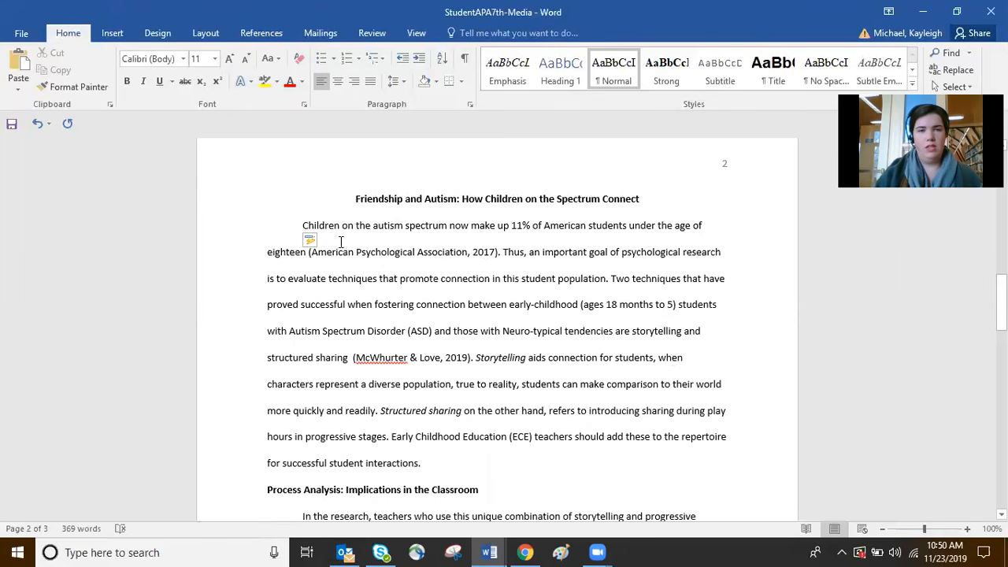
Step: Examine the in-text citations on page 2 and the italics, links and hanging indents of the entries on the References page
scroll(637, 352, "down", 2)
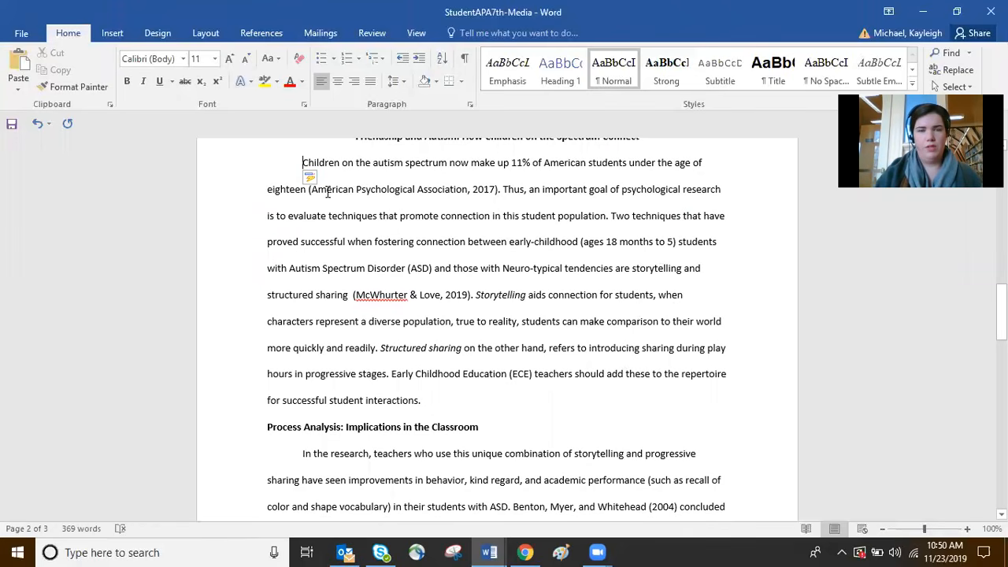
left_click(286, 217)
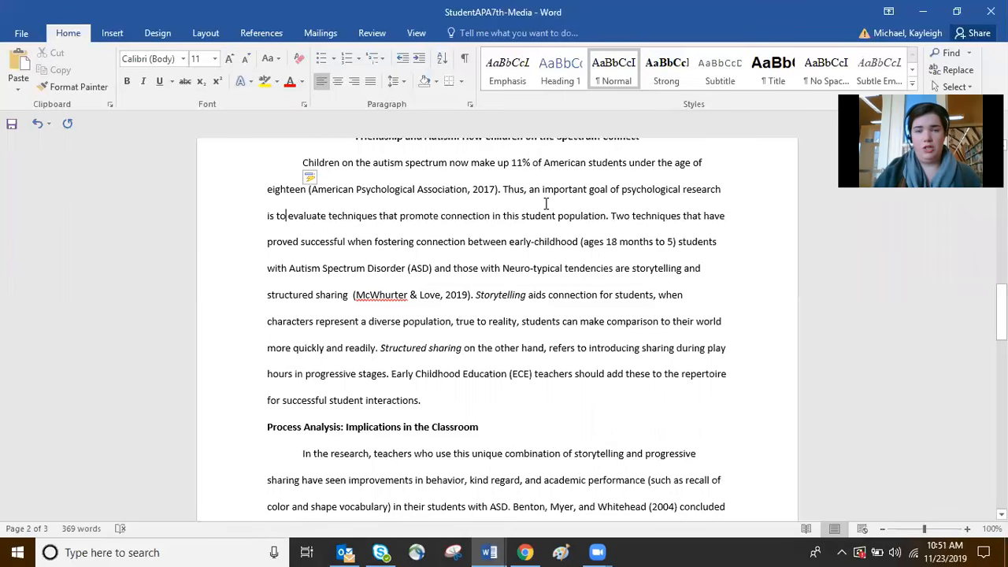
left_click(507, 190)
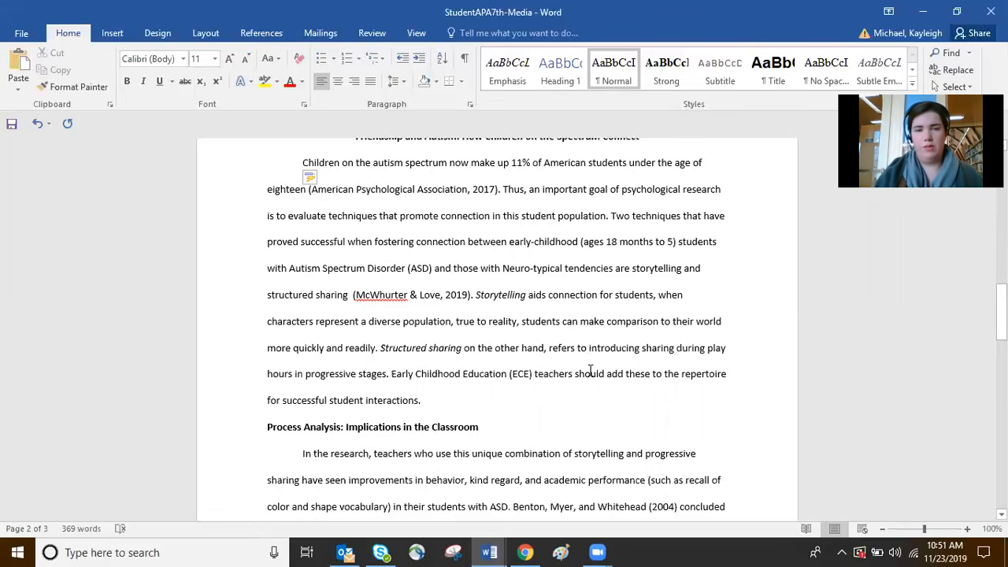
scroll(589, 370, "down", 12)
scroll(589, 371, "down", 2)
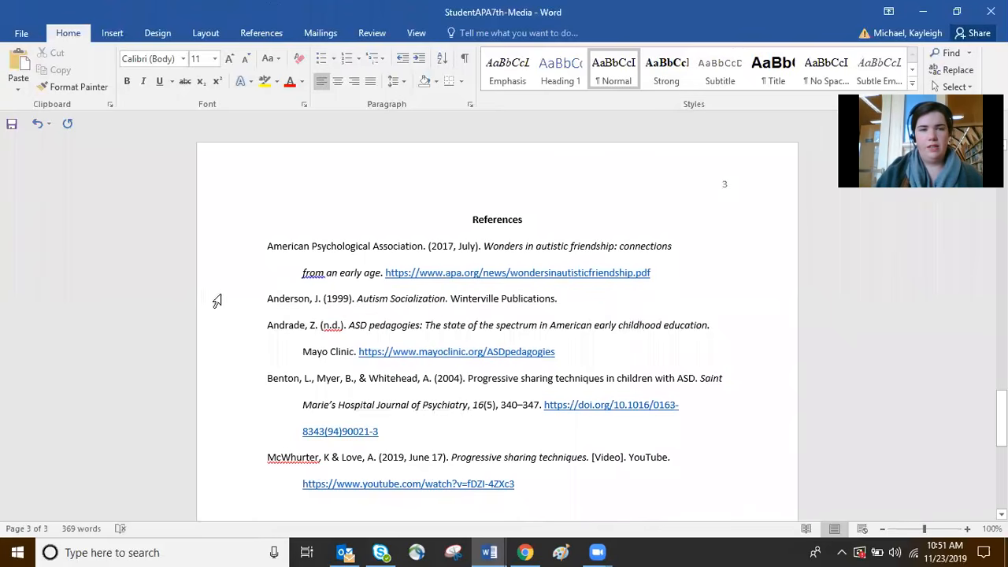
scroll(213, 303, "down", 1)
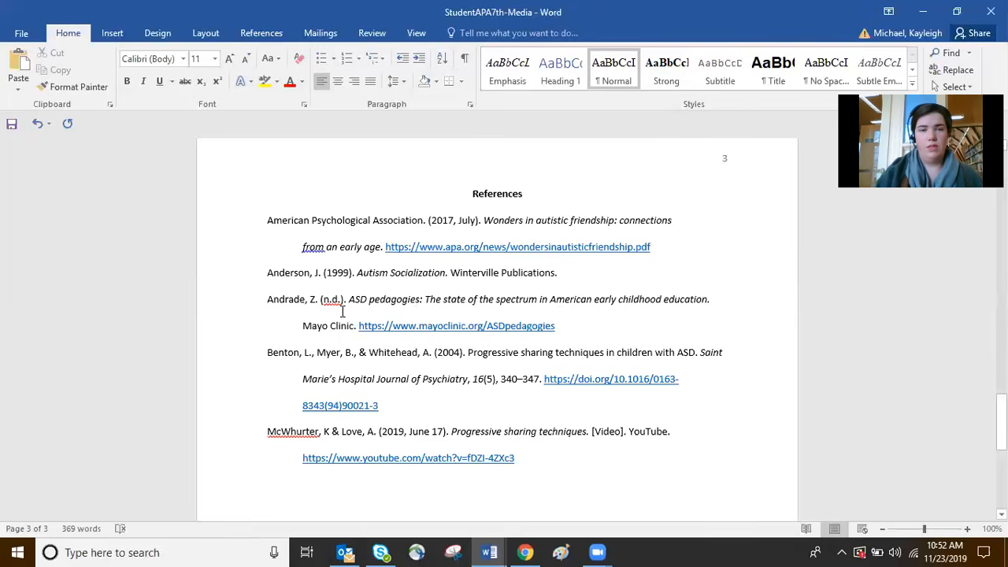
left_click(298, 249)
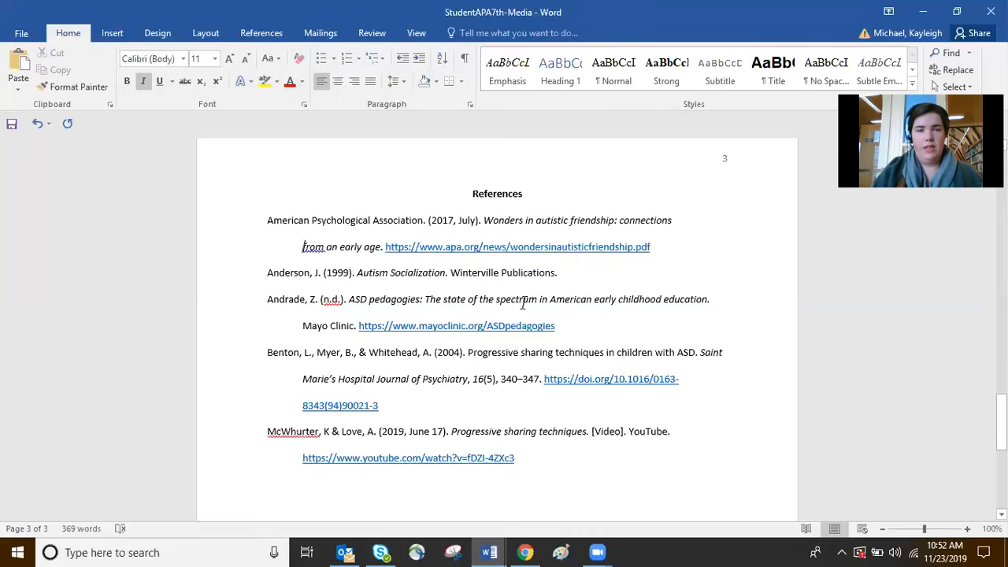
left_click(483, 220)
left_click_drag(483, 220, 385, 246)
left_click(497, 276)
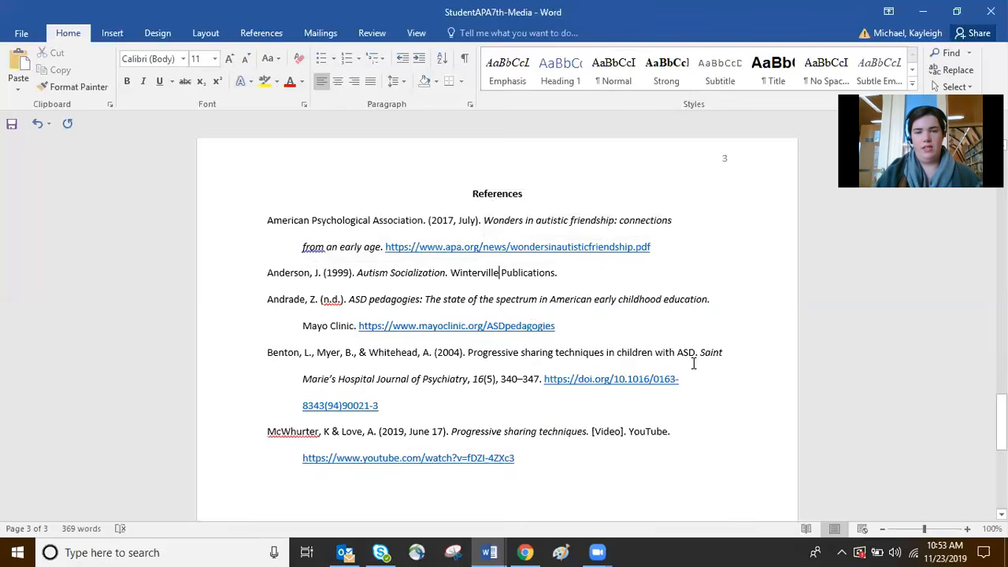
left_click(455, 406)
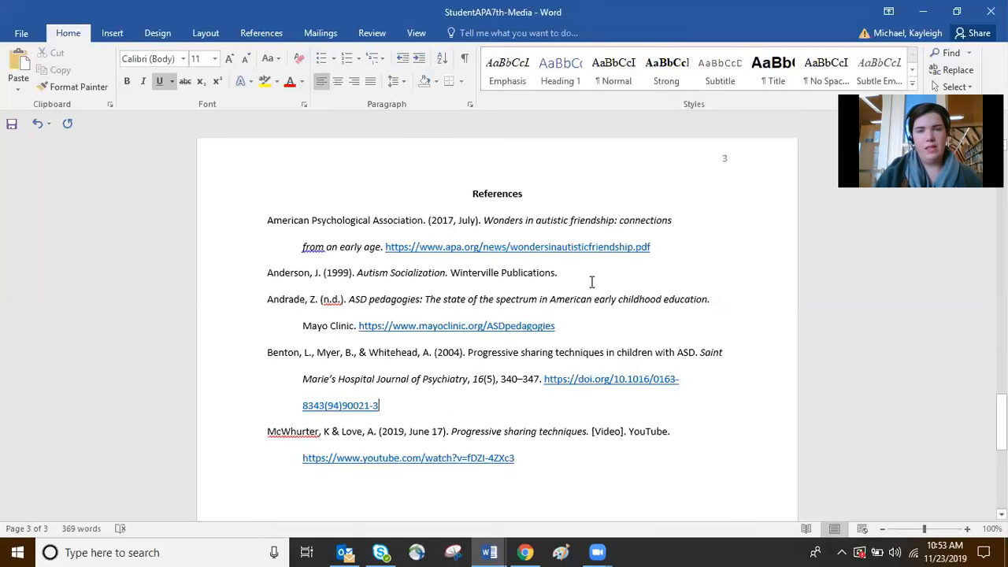
scroll(618, 255, "up", 10)
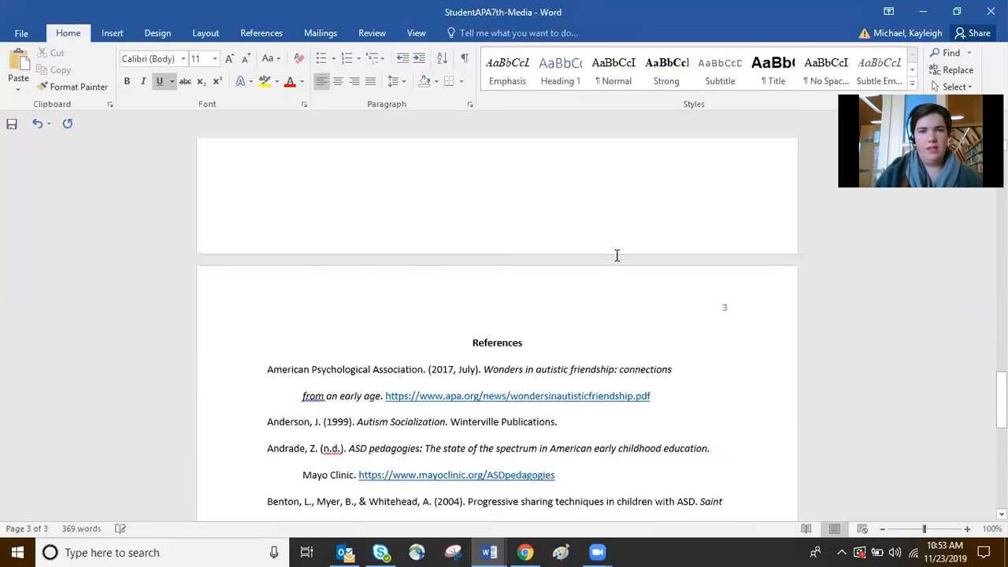
scroll(617, 256, "up", 8)
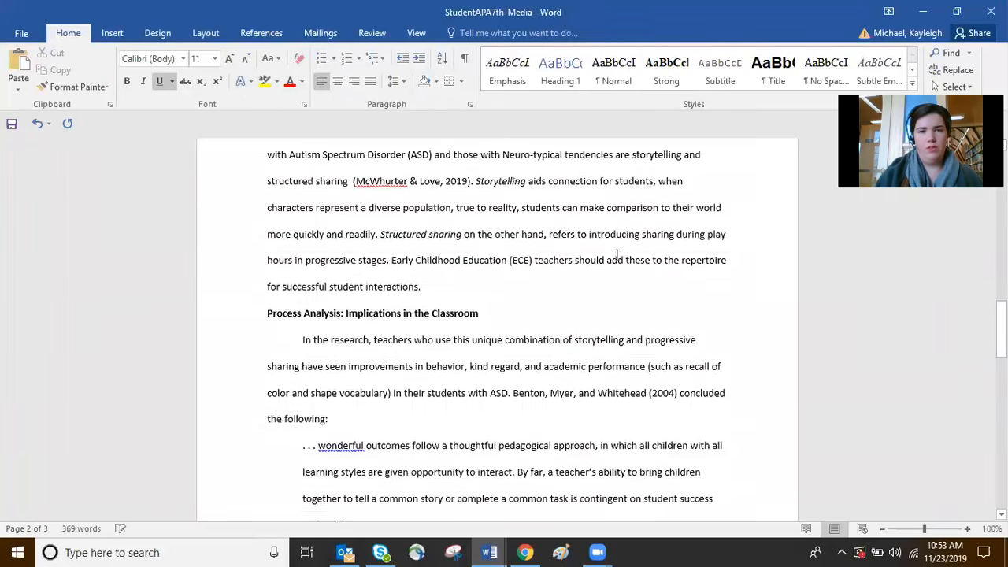
Step: Join "from an early age" to the previous line of the American Psychological Association reference, and recreate its line break and indent
scroll(617, 255, "down", 1)
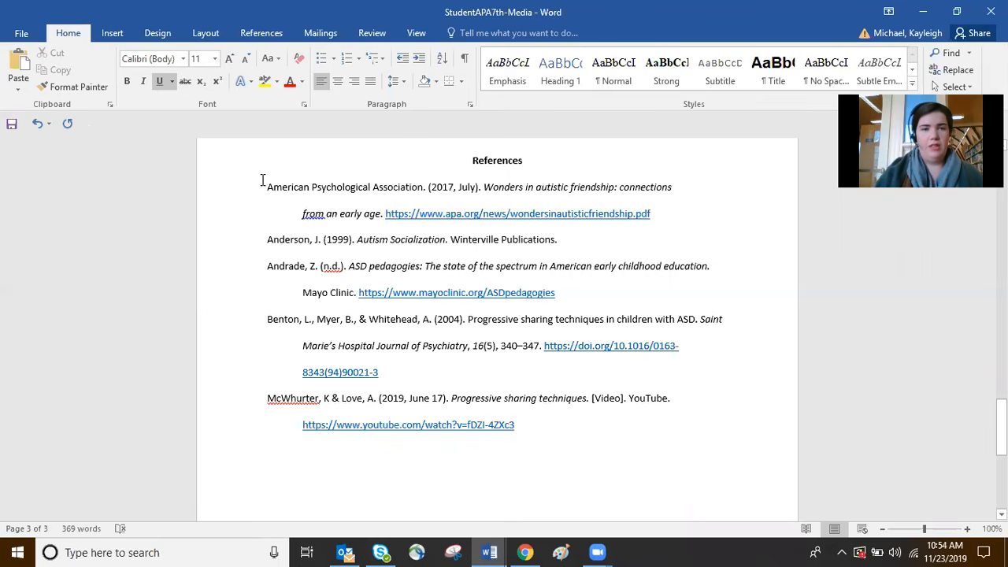
left_click(300, 213)
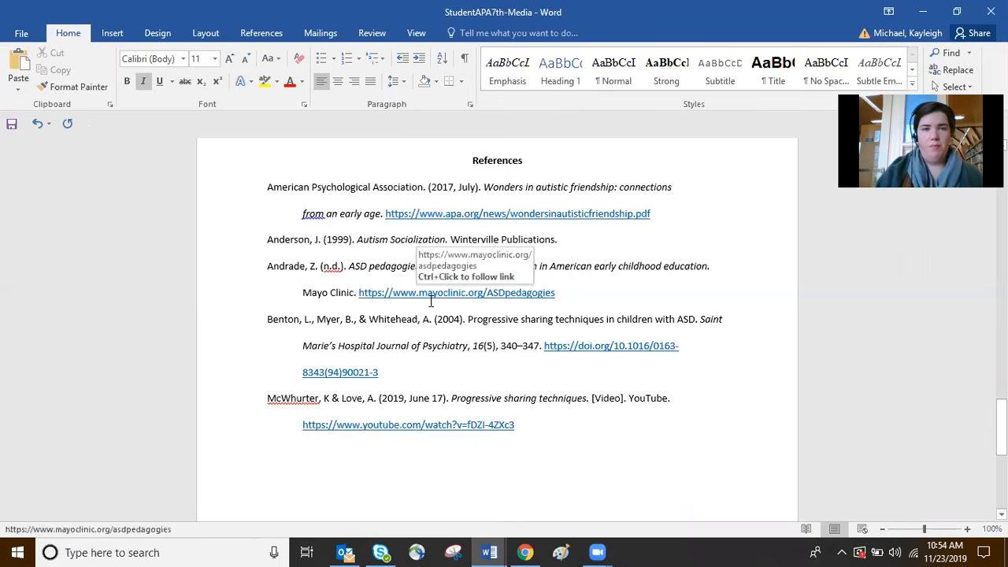
key("BackSpace")
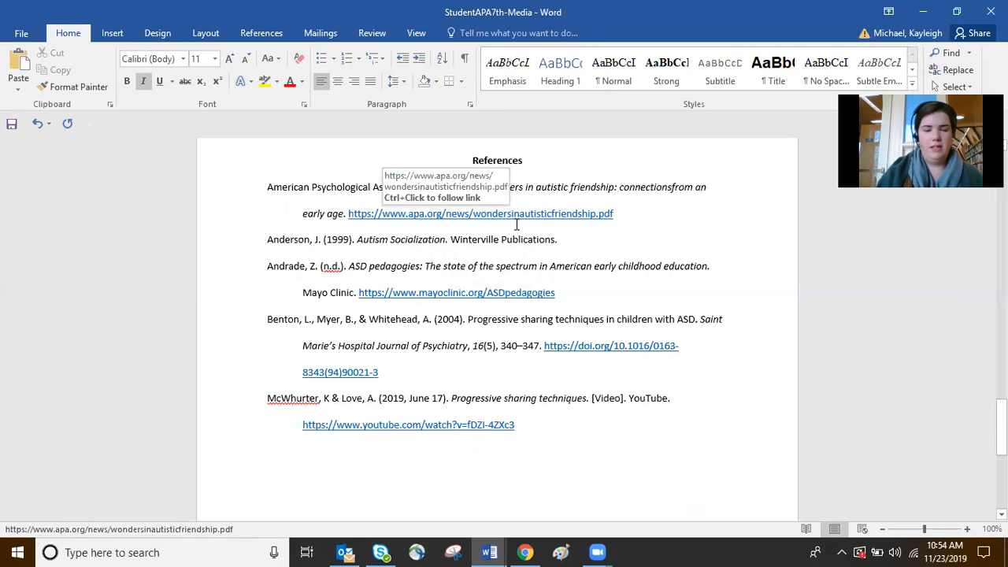
key("Return")
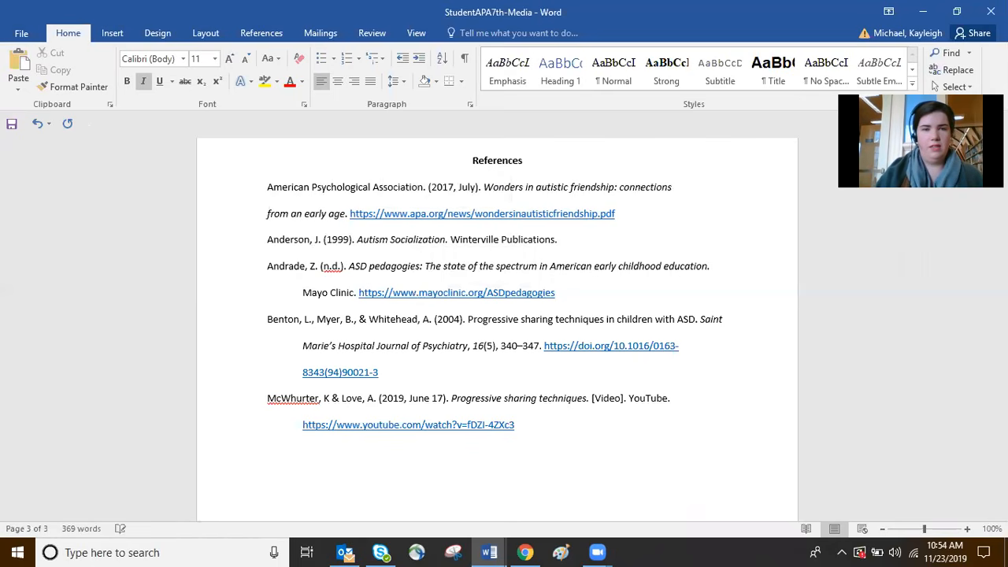
key("Tab")
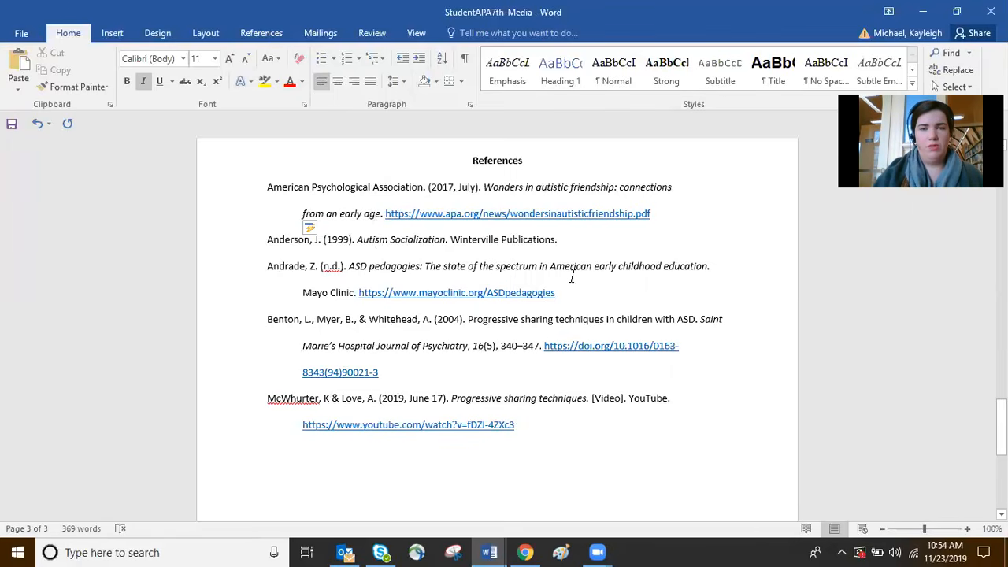
Step: Review the block quotation, section heading and body paragraphs on page 2, and the blank line below the title on the title page
left_click(566, 238)
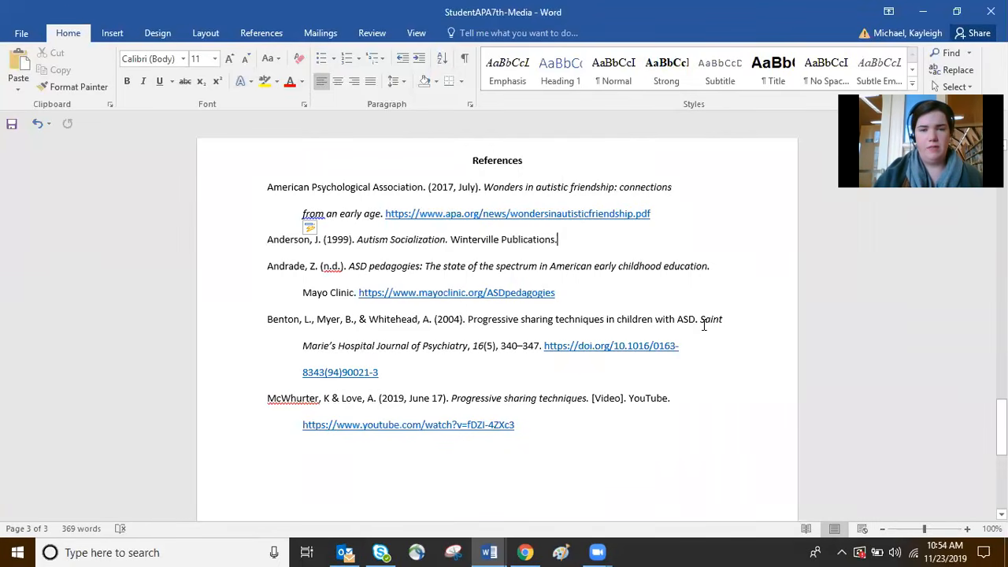
scroll(704, 324, "up", 10)
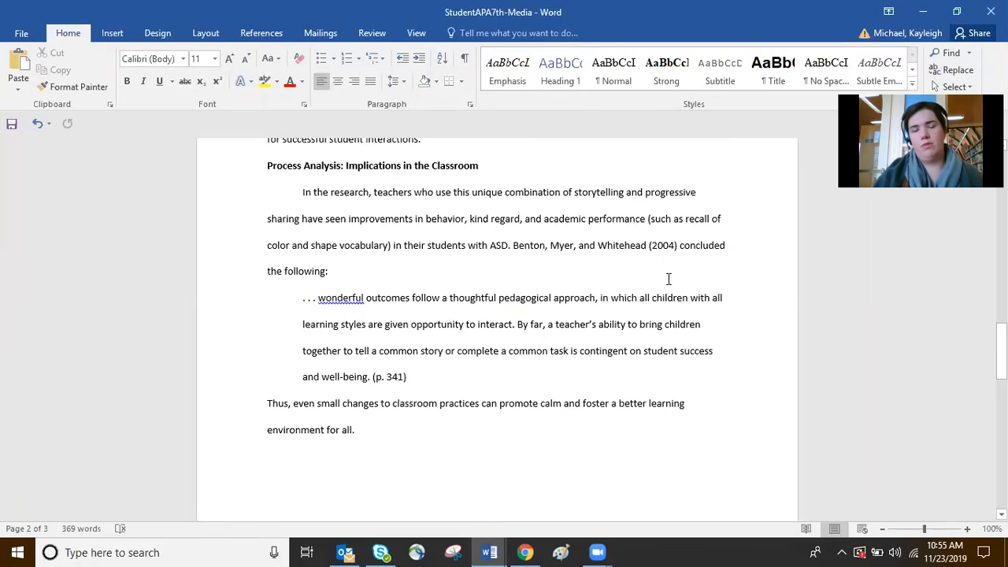
scroll(667, 279, "up", 3)
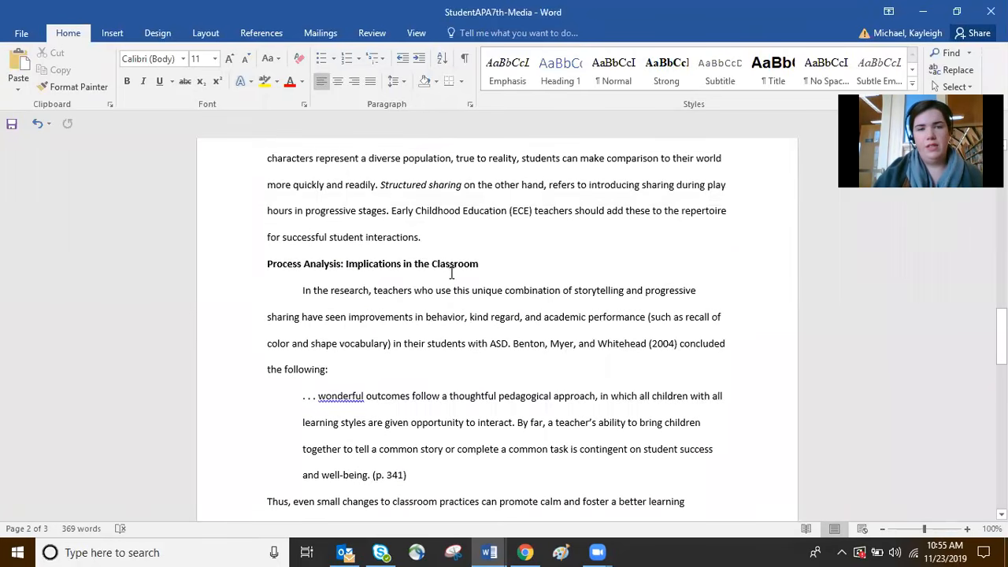
left_click(488, 265)
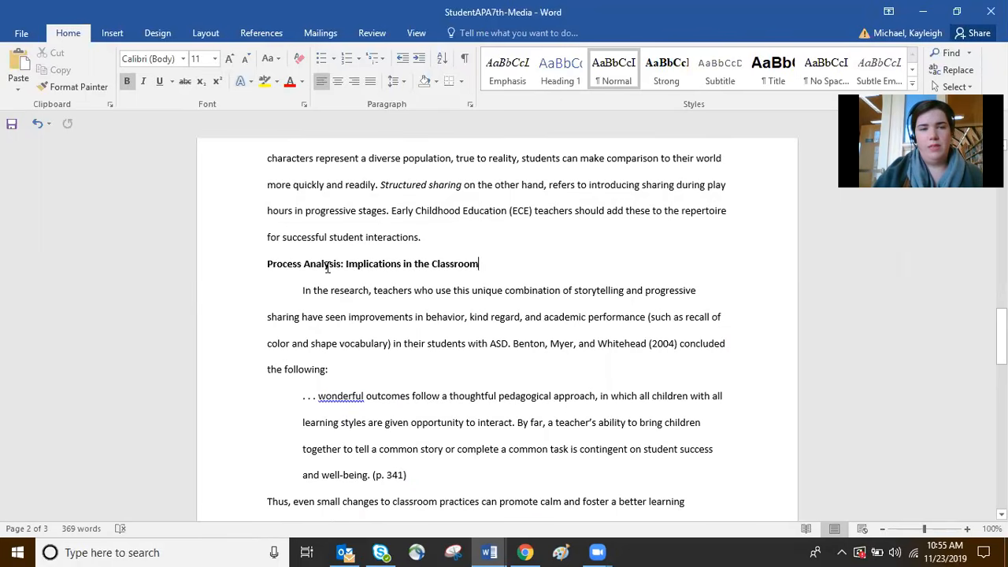
scroll(512, 242, "up", 6)
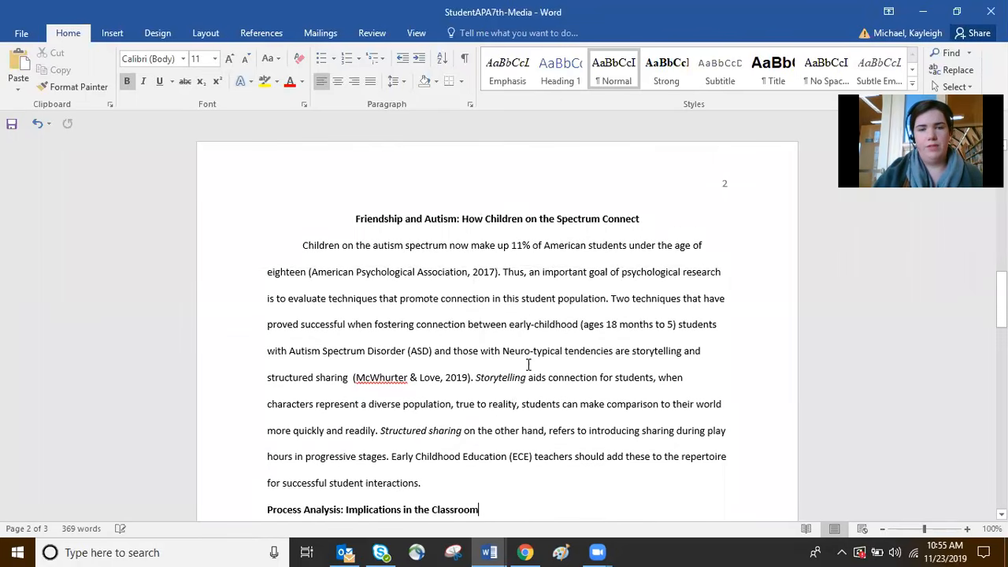
scroll(520, 363, "down", 2)
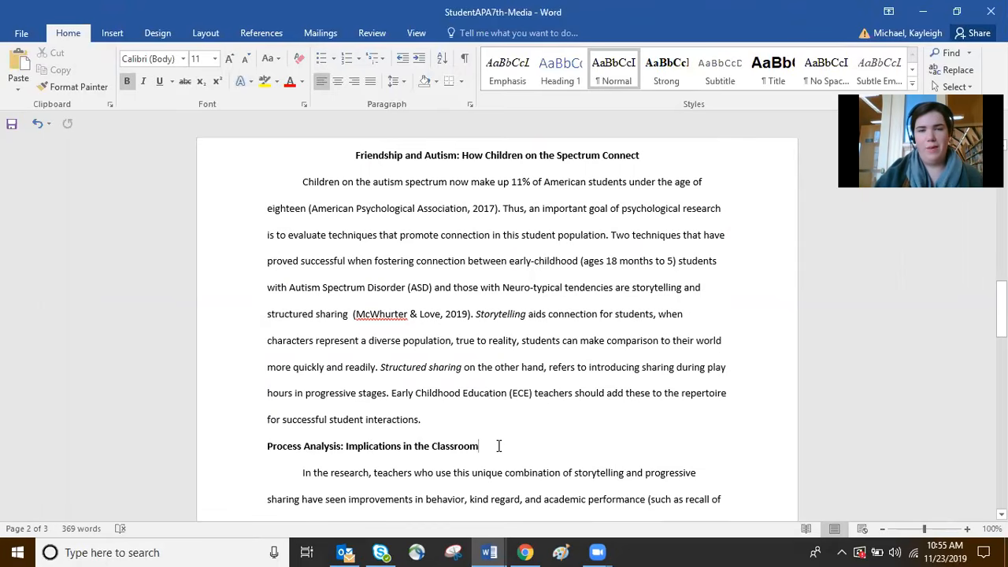
left_click(660, 358)
scroll(660, 358, "down", 1)
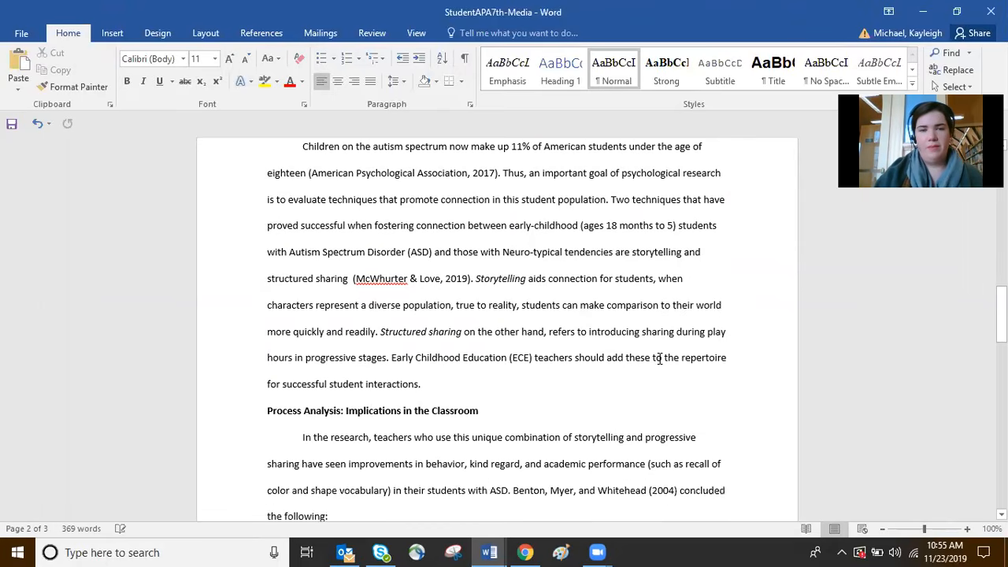
scroll(660, 358, "up", 1)
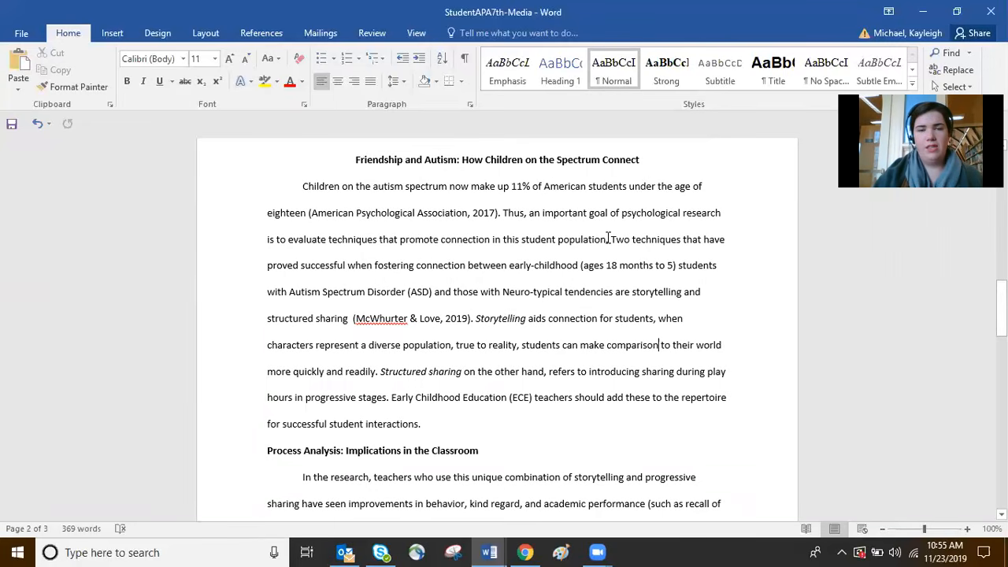
scroll(608, 238, "up", 3)
scroll(608, 238, "up", 15)
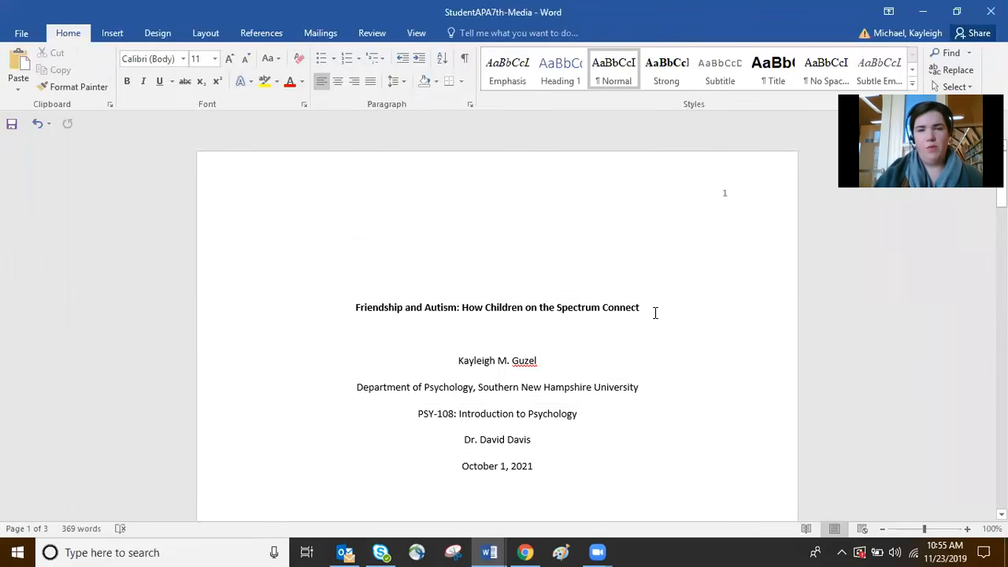
left_click(656, 314)
left_click(499, 332)
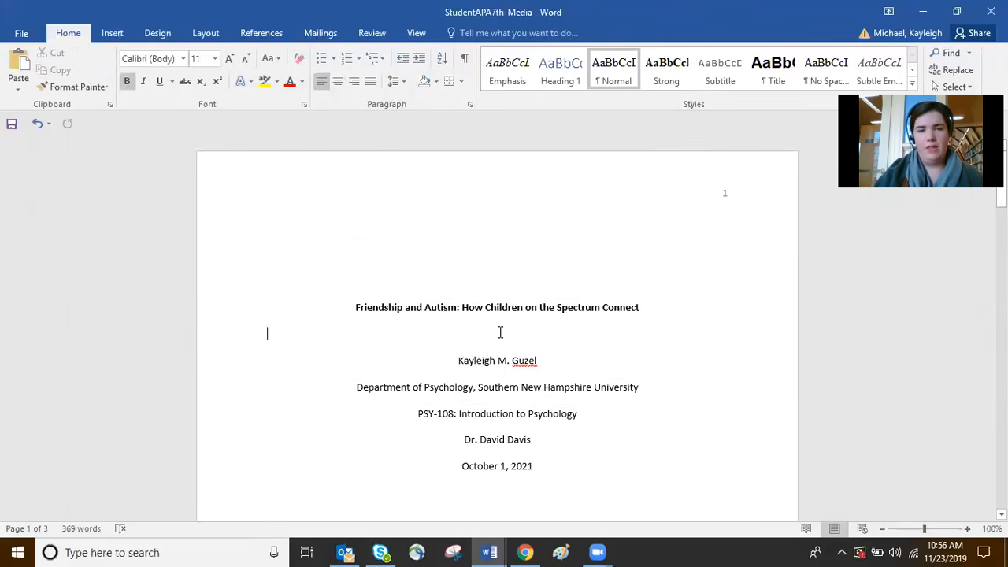